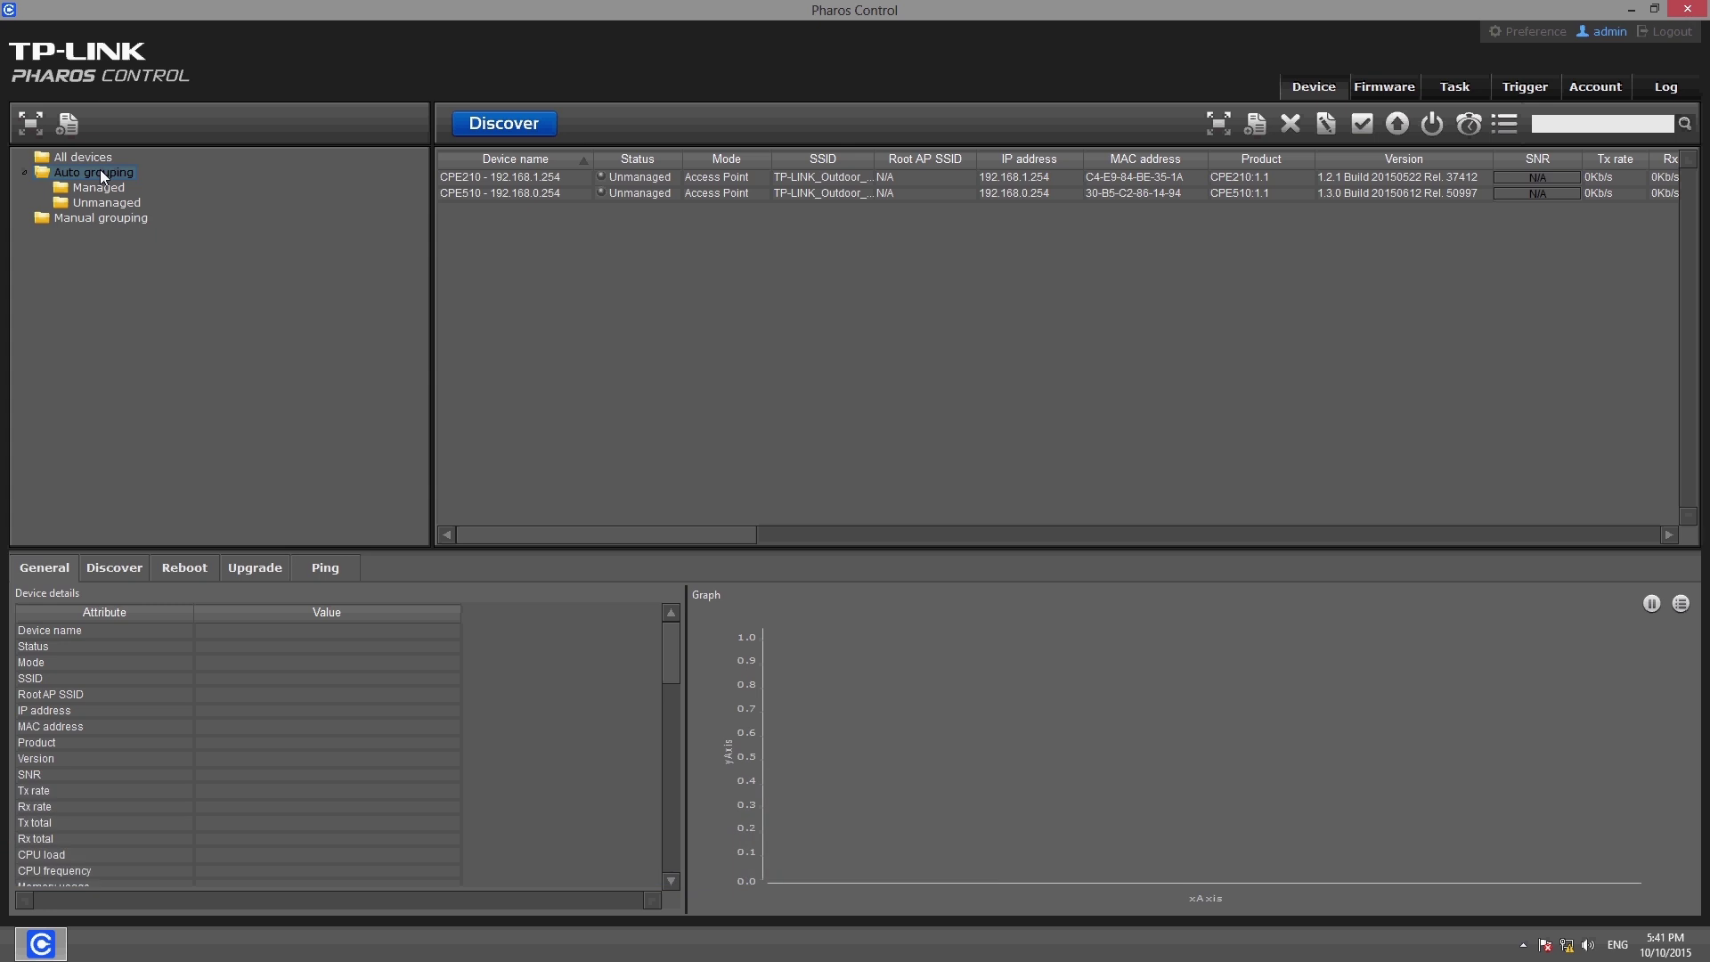
# Add a CPE510 folder under Auto grouping with the rule Device name contains CPE51
pyautogui.click(100, 171)
pyautogui.click(71, 123)
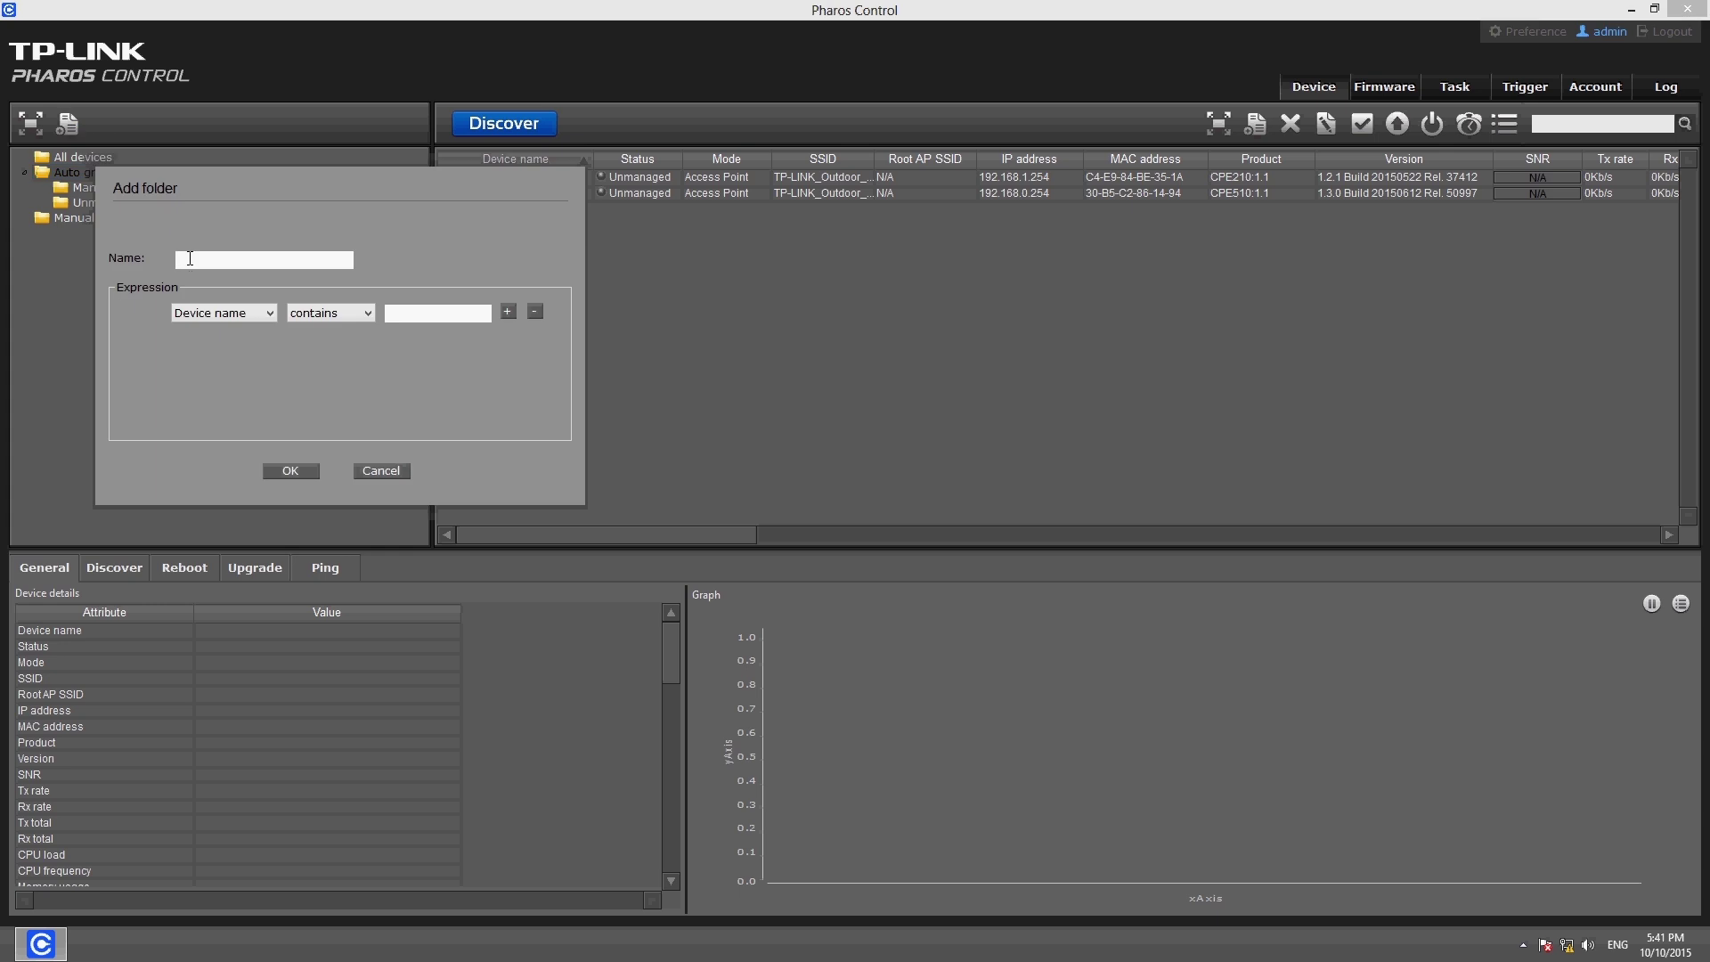
pyautogui.write('CPE510')
pyautogui.click(265, 314)
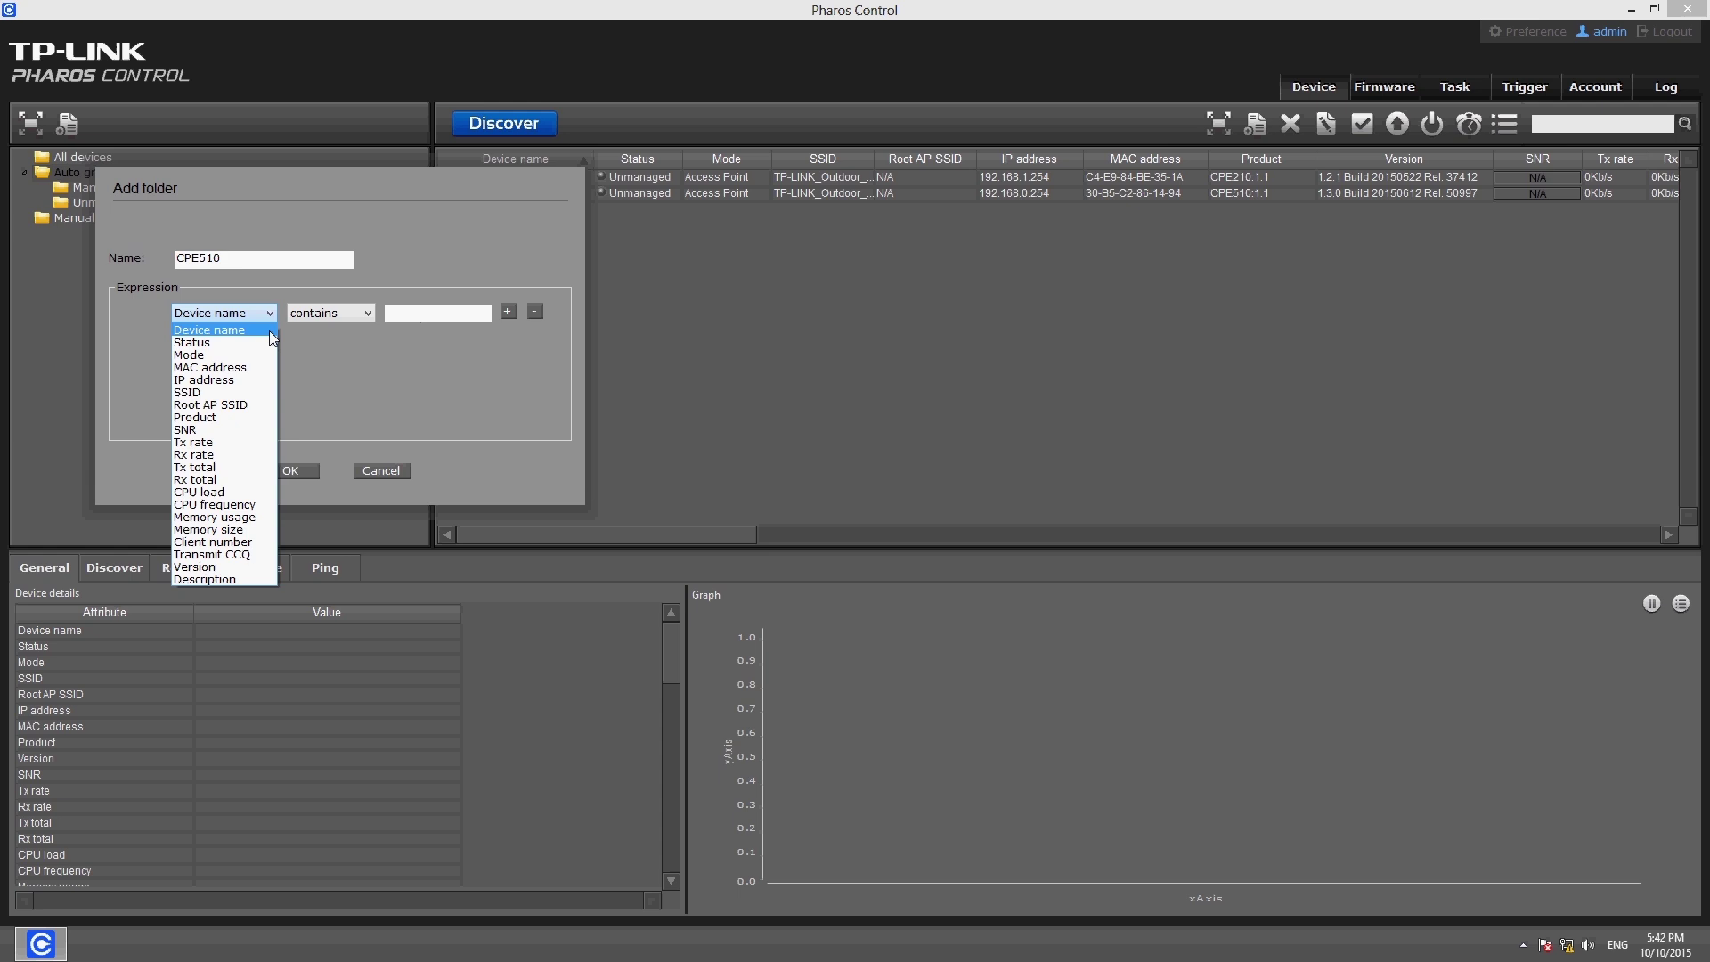
pyautogui.click(271, 328)
pyautogui.click(318, 321)
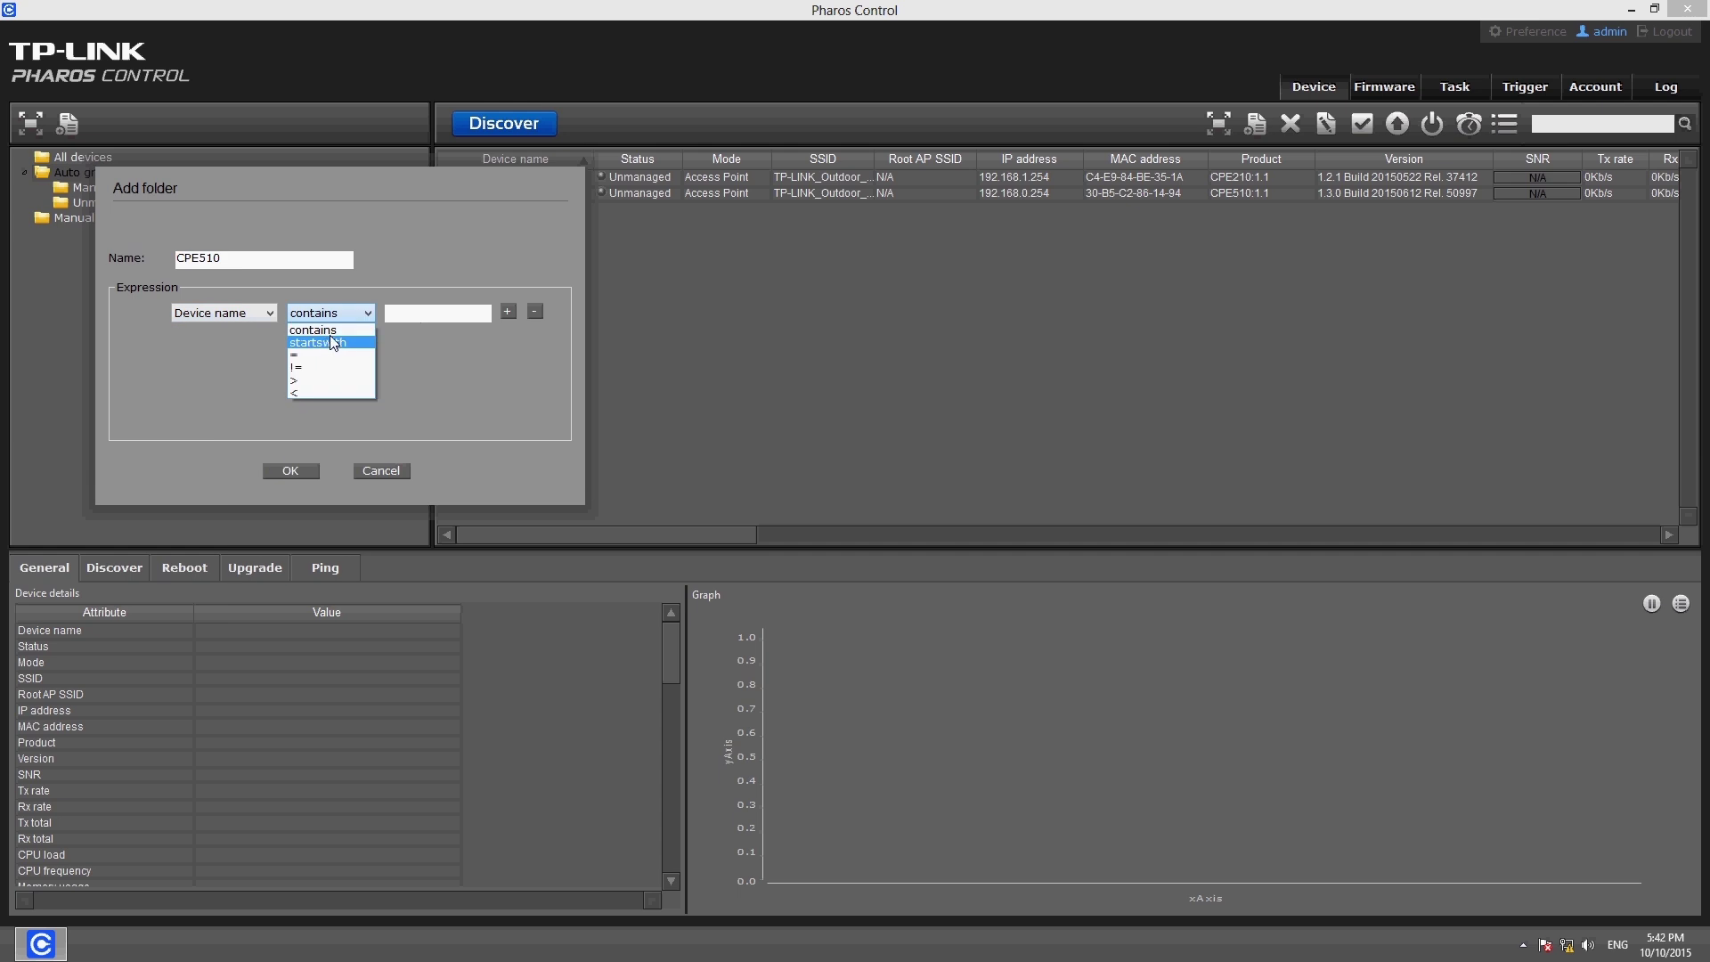
pyautogui.click(349, 330)
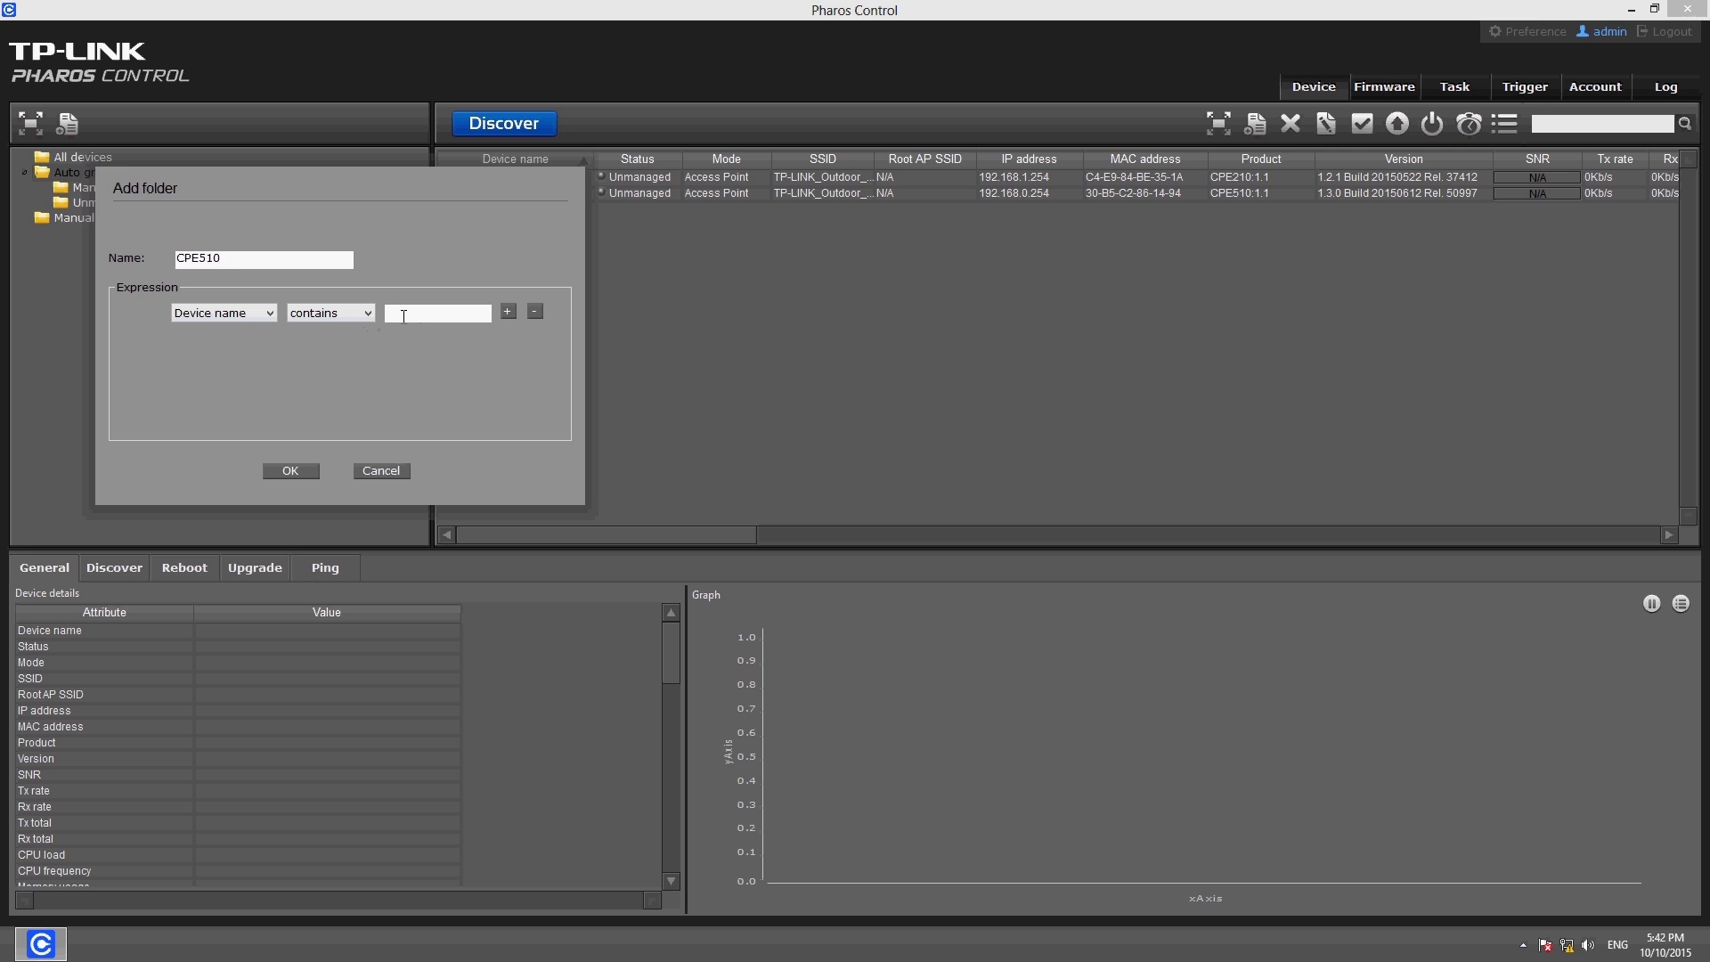
pyautogui.write('CPE510')
# Confirm the CPE510 folder, open it, and view the CPE510 device's details
pyautogui.click(292, 472)
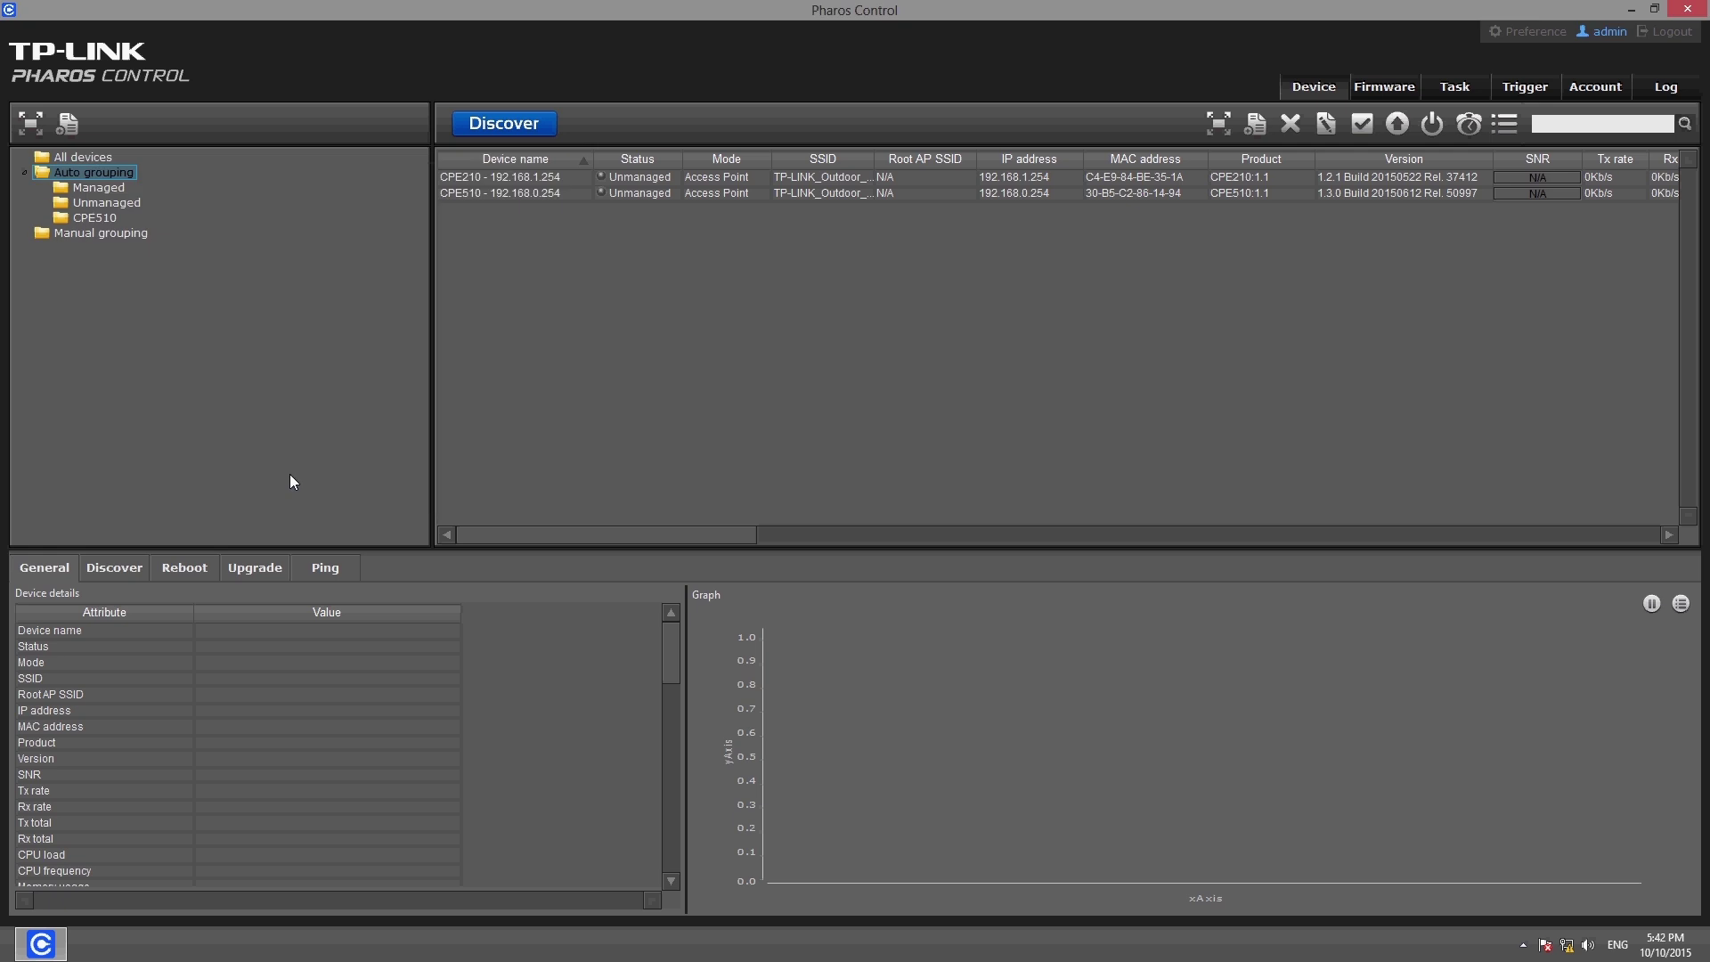
pyautogui.click(98, 219)
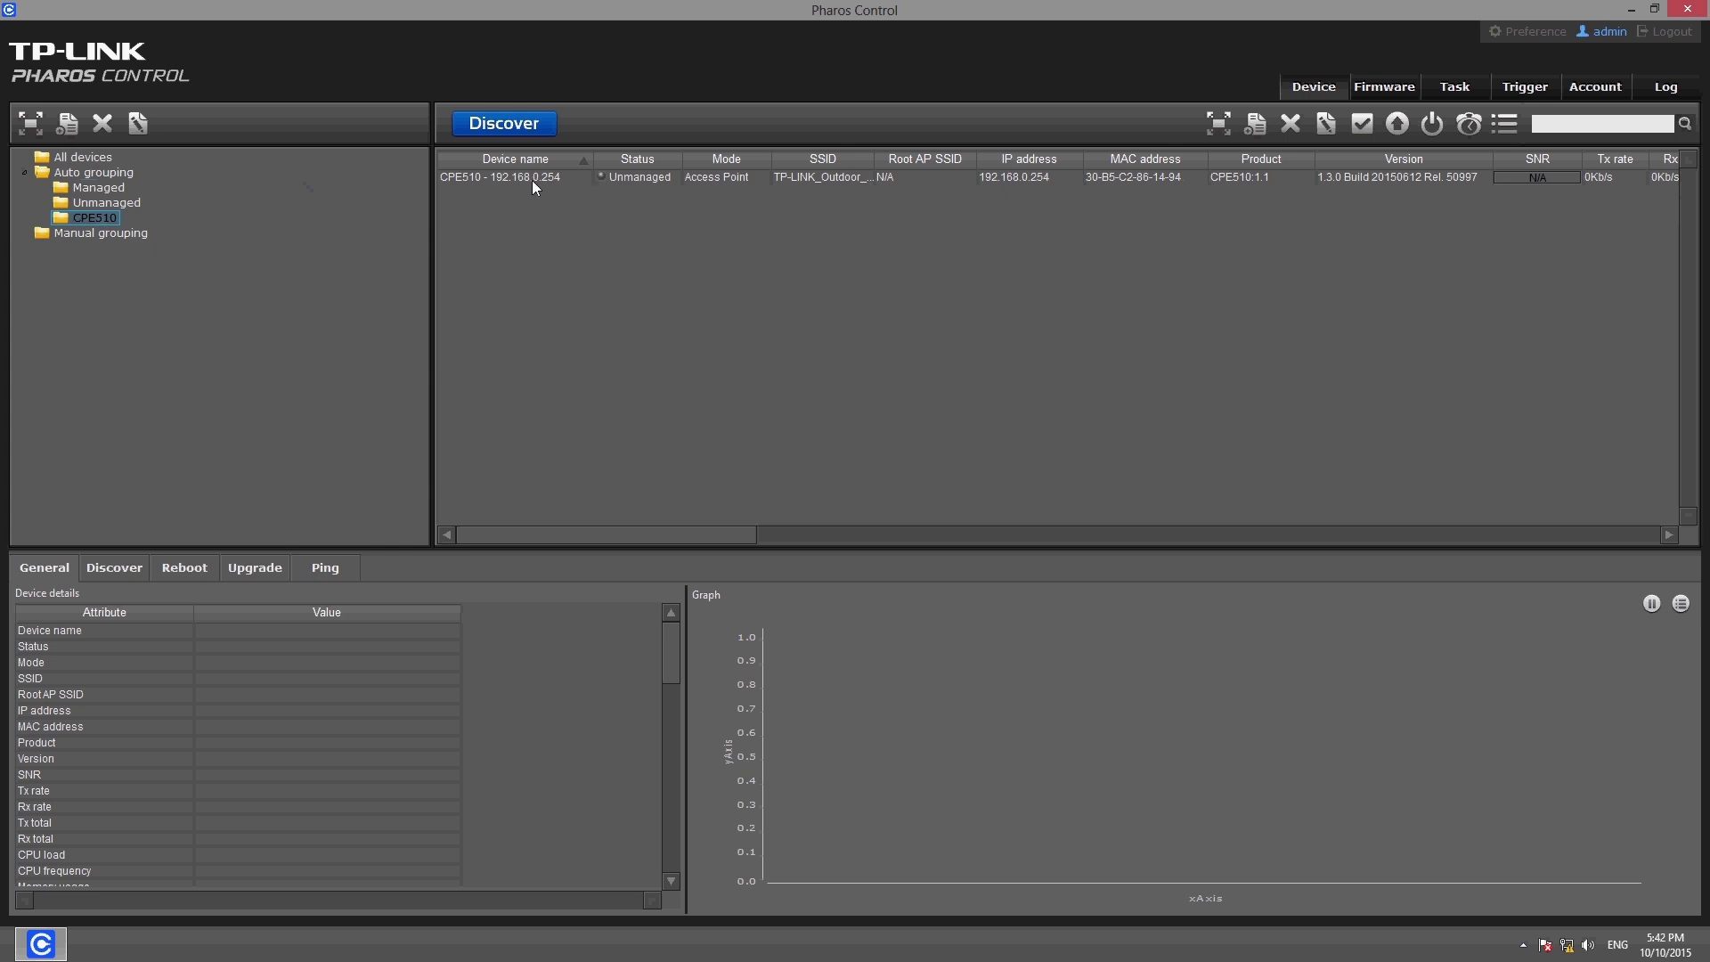
pyautogui.click(531, 180)
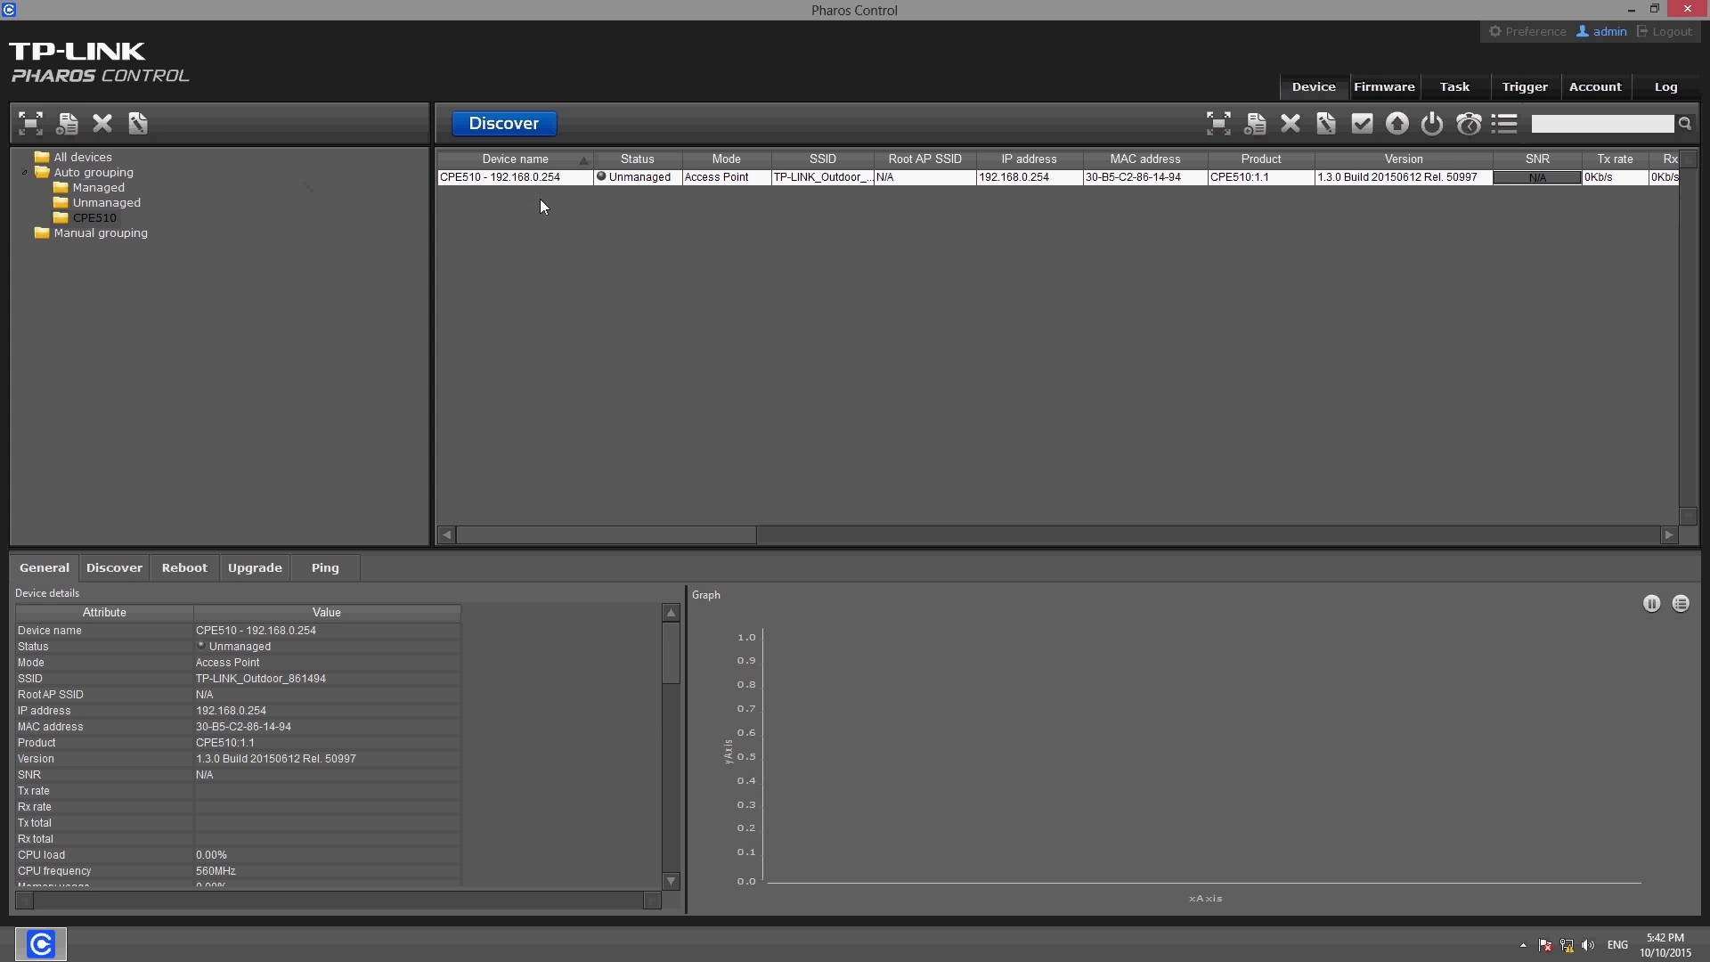
# Create an empty CPE210 folder under Manual grouping
pyautogui.click(96, 237)
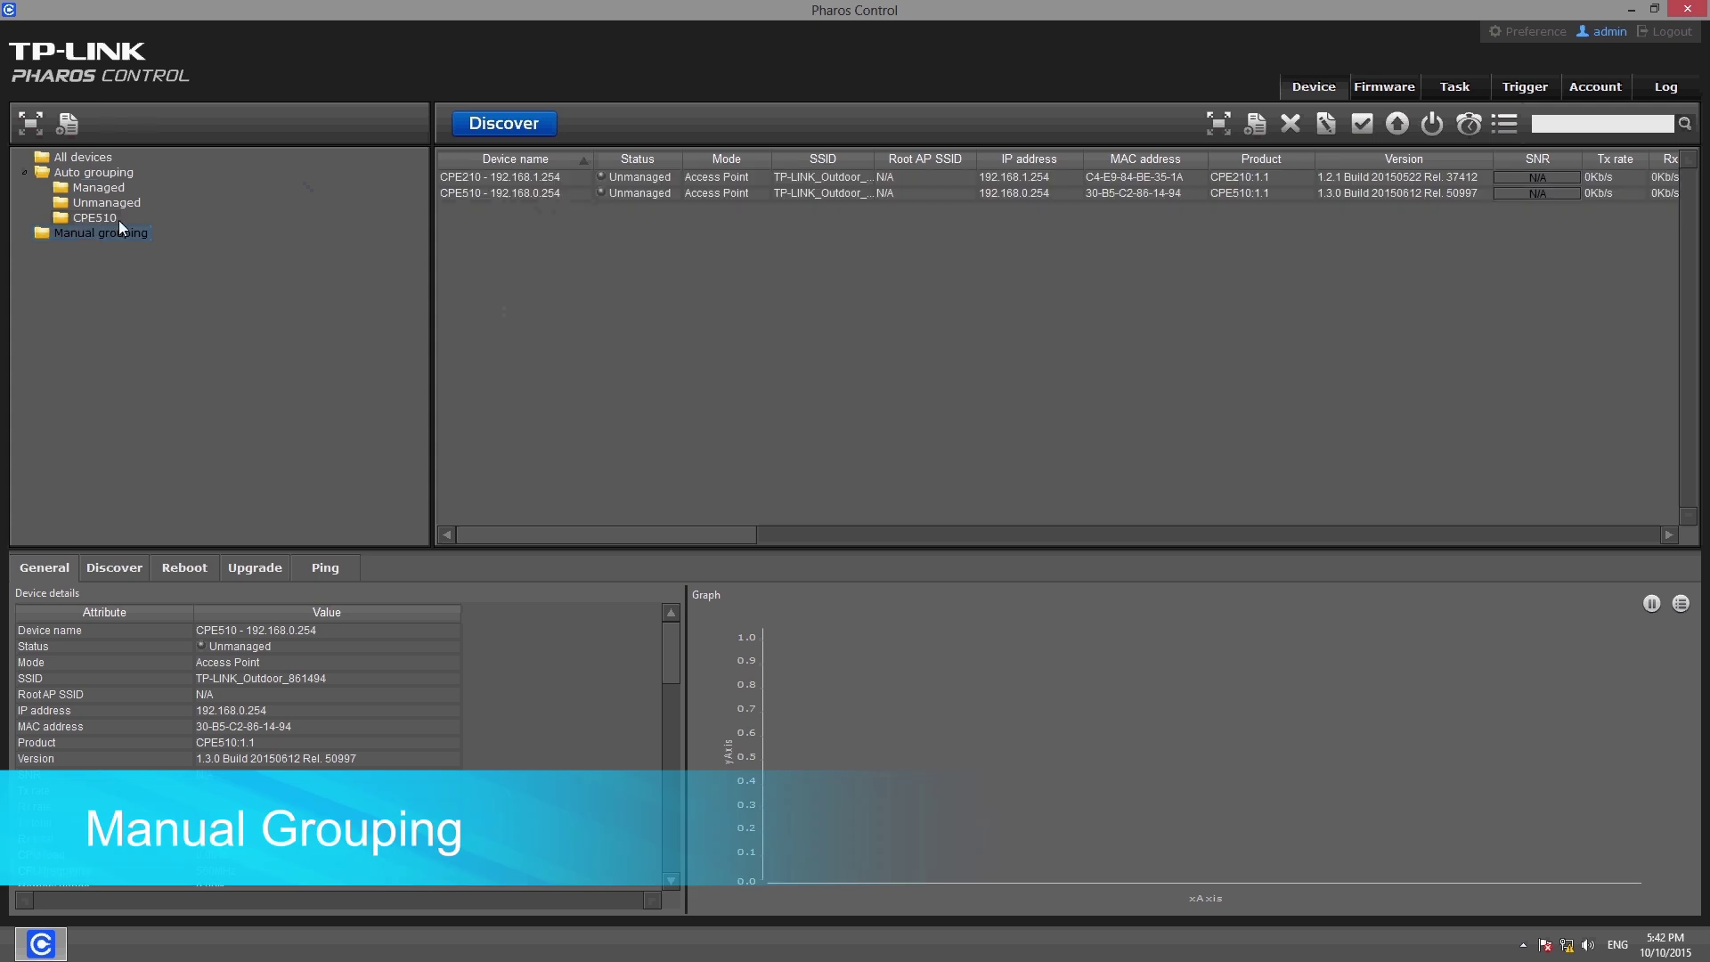
pyautogui.click(71, 126)
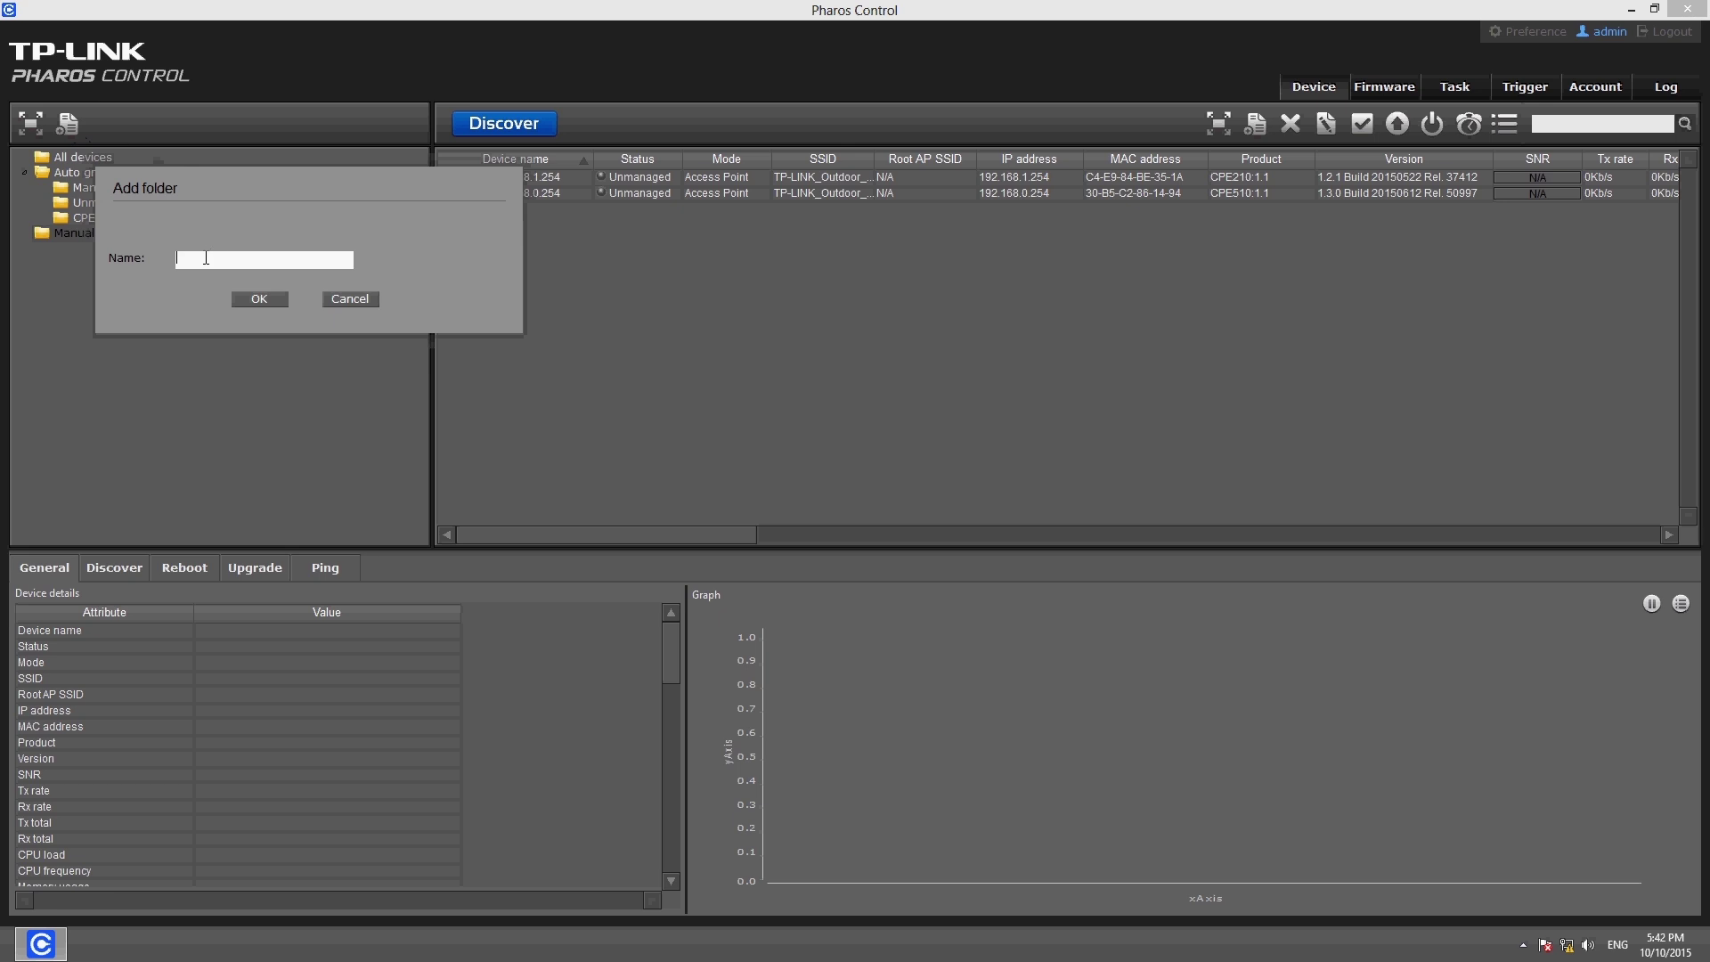
pyautogui.write('CPE210')
pyautogui.click(269, 298)
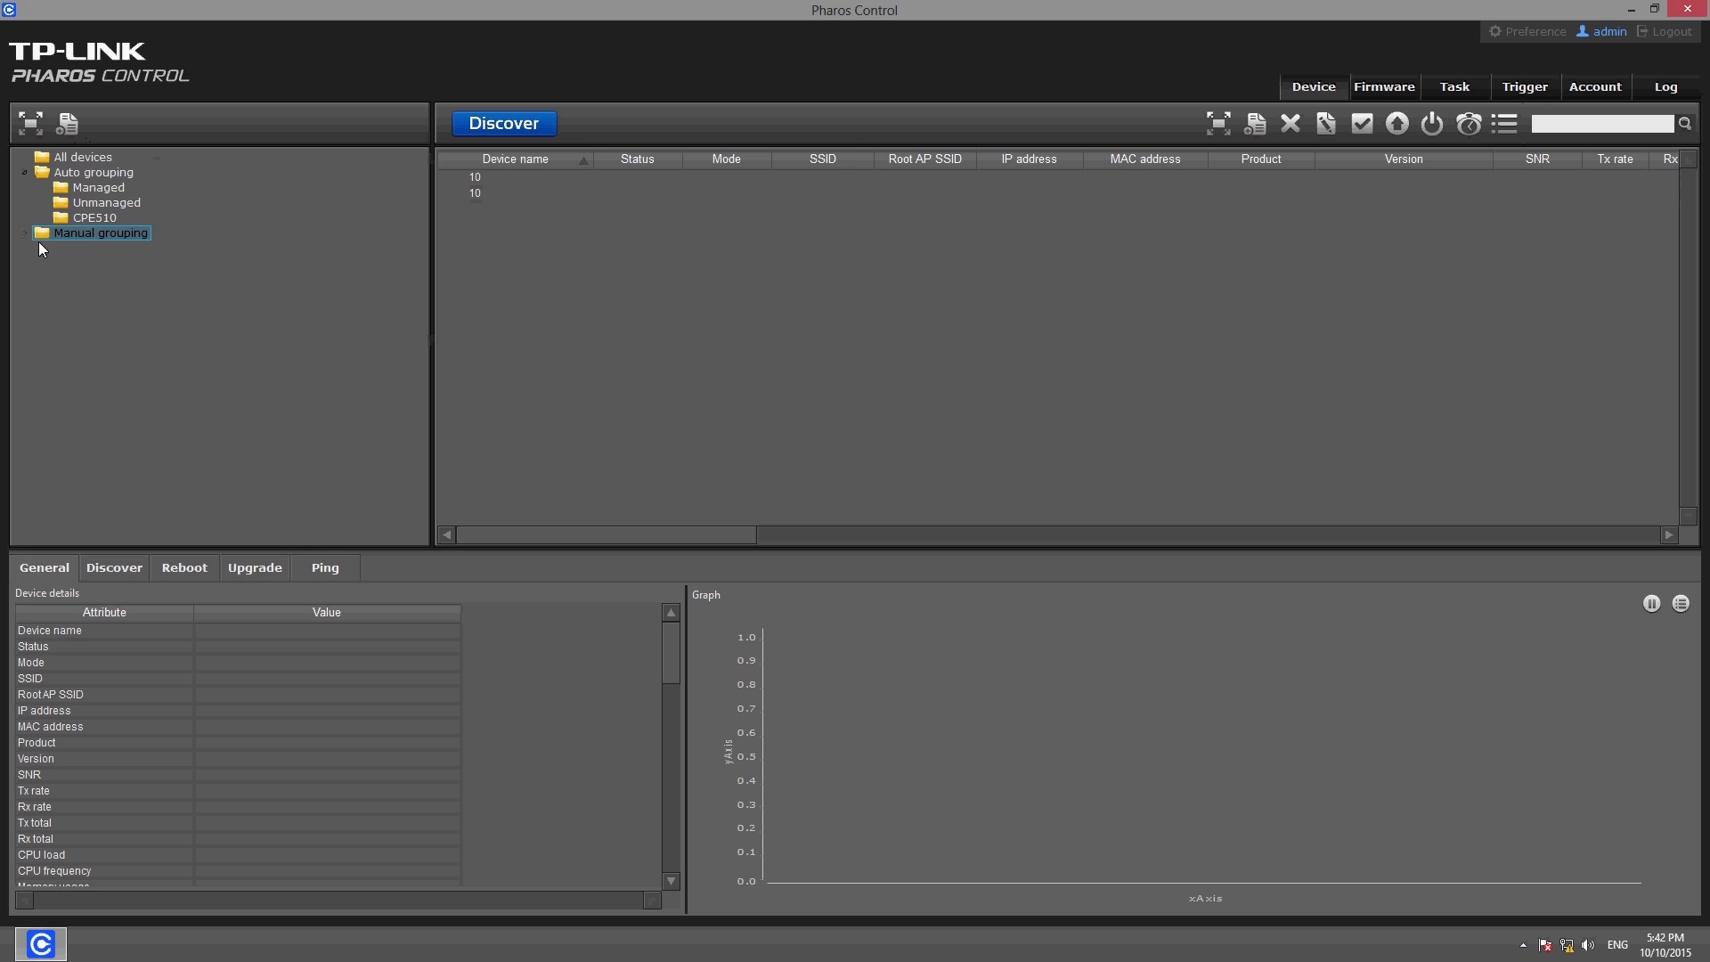
pyautogui.click(95, 248)
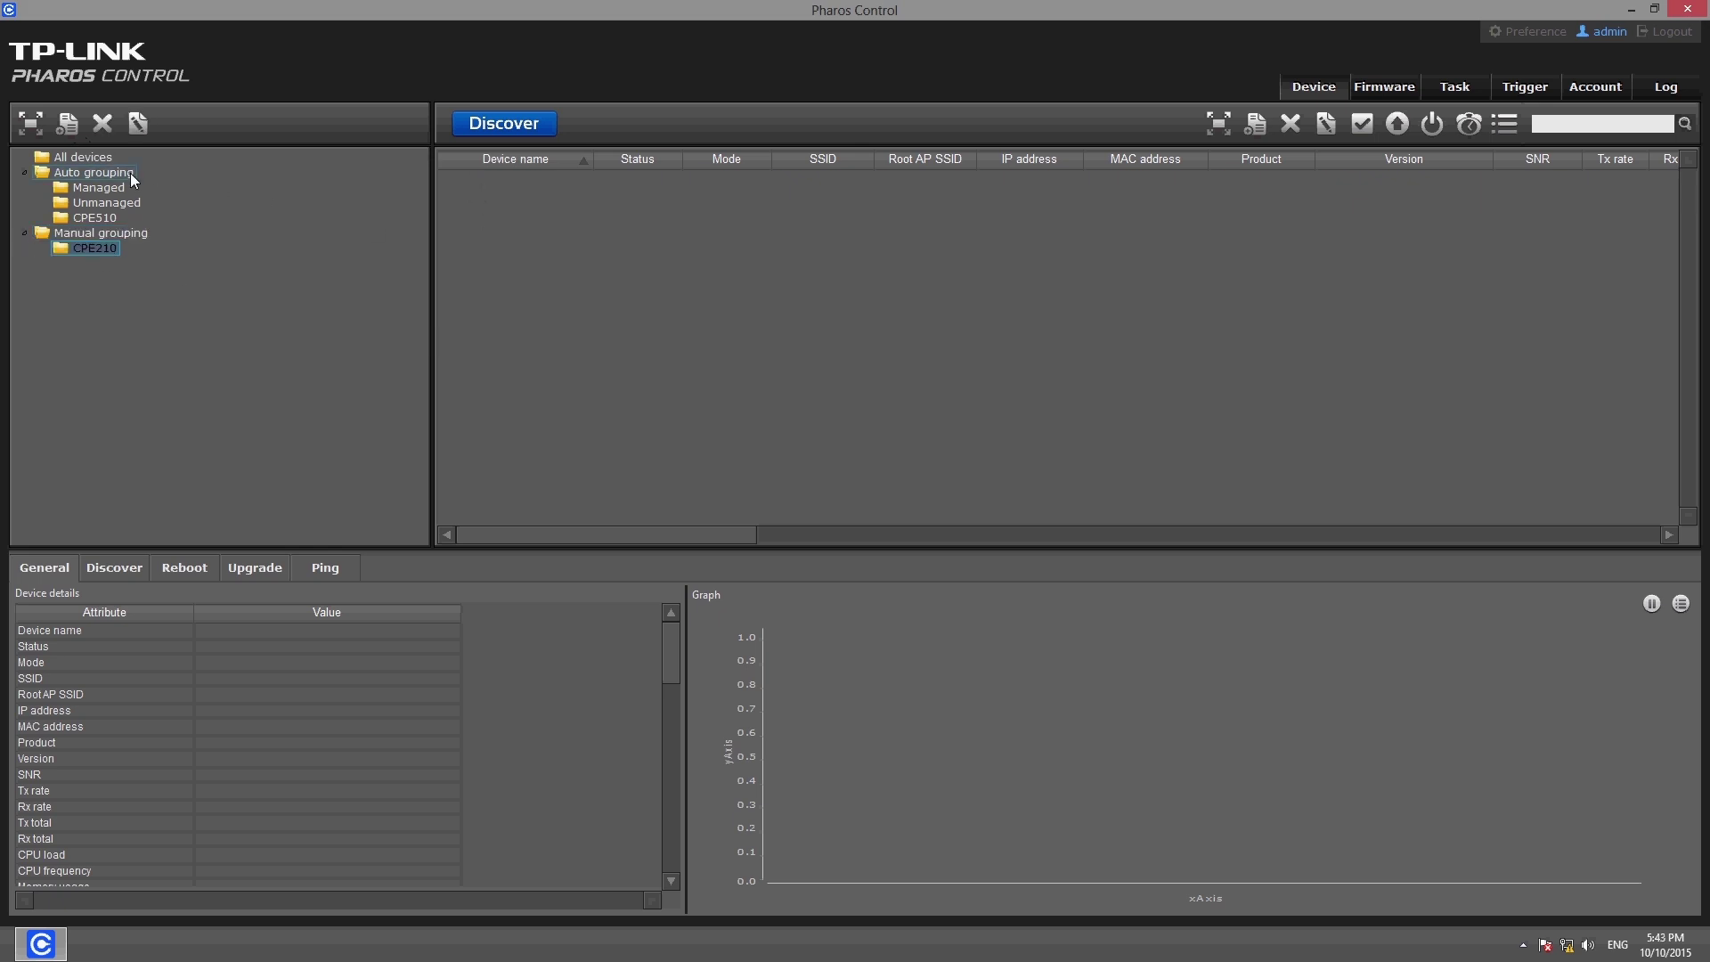
# Add the CPE210 device from All devices to the CPE210 group and view its details
pyautogui.click(107, 160)
pyautogui.click(501, 181)
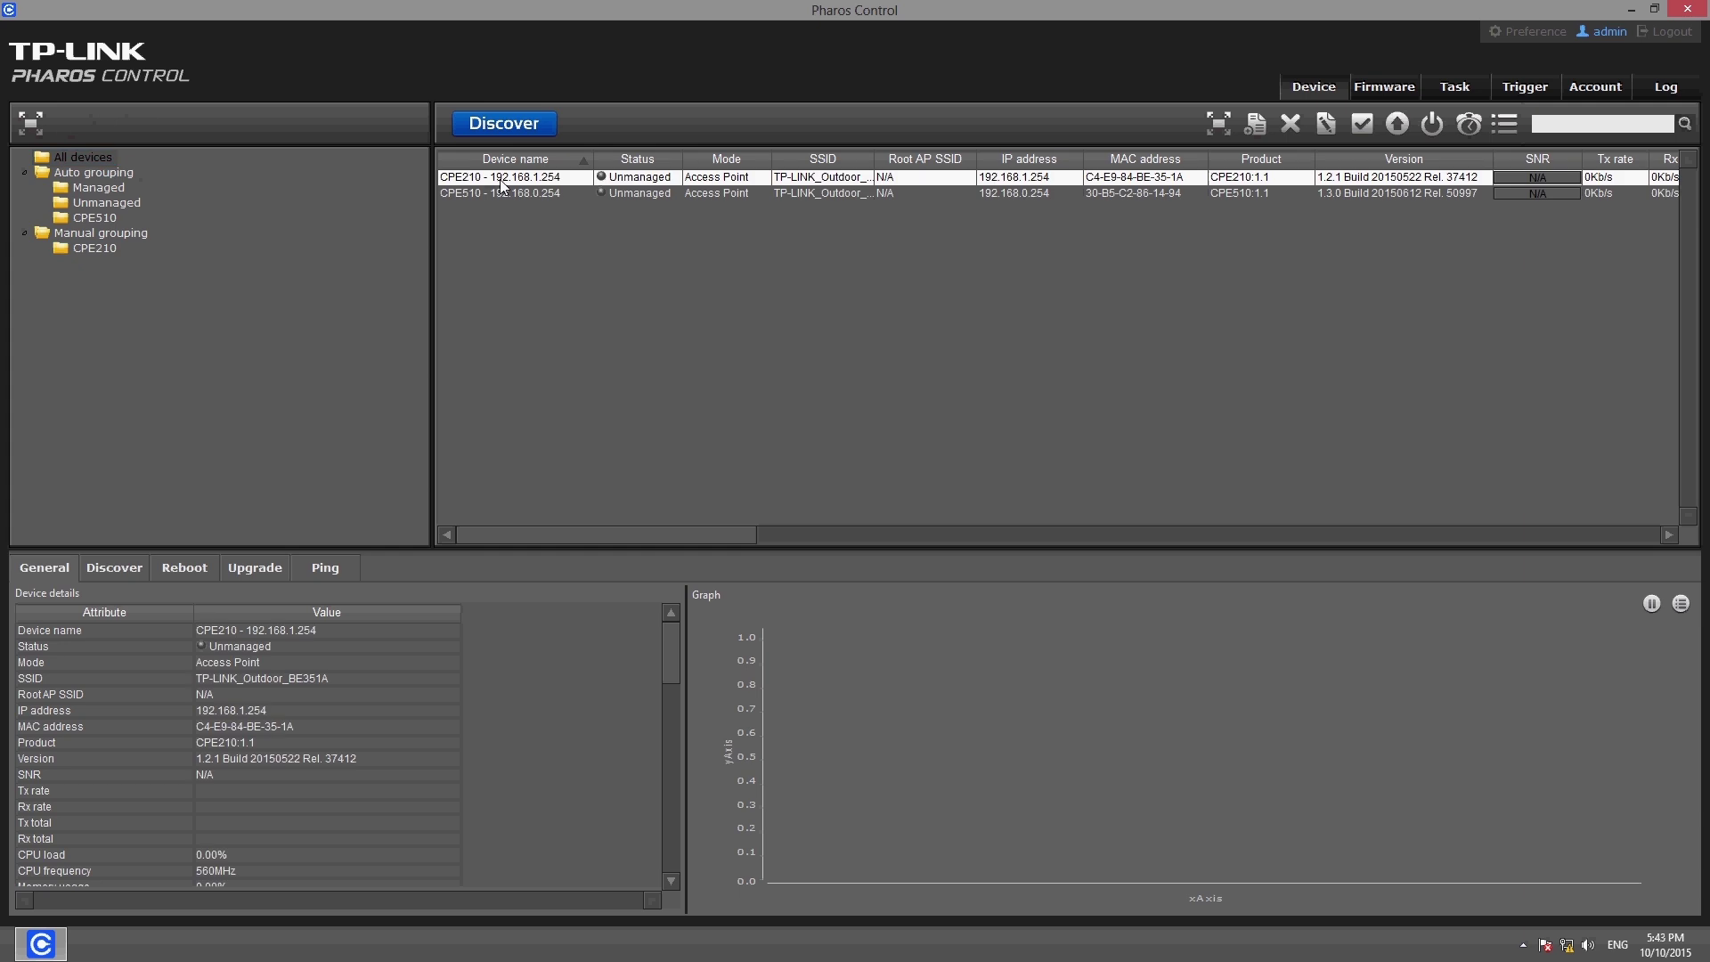
pyautogui.rightClick(501, 186)
pyautogui.moveTo(628, 427)
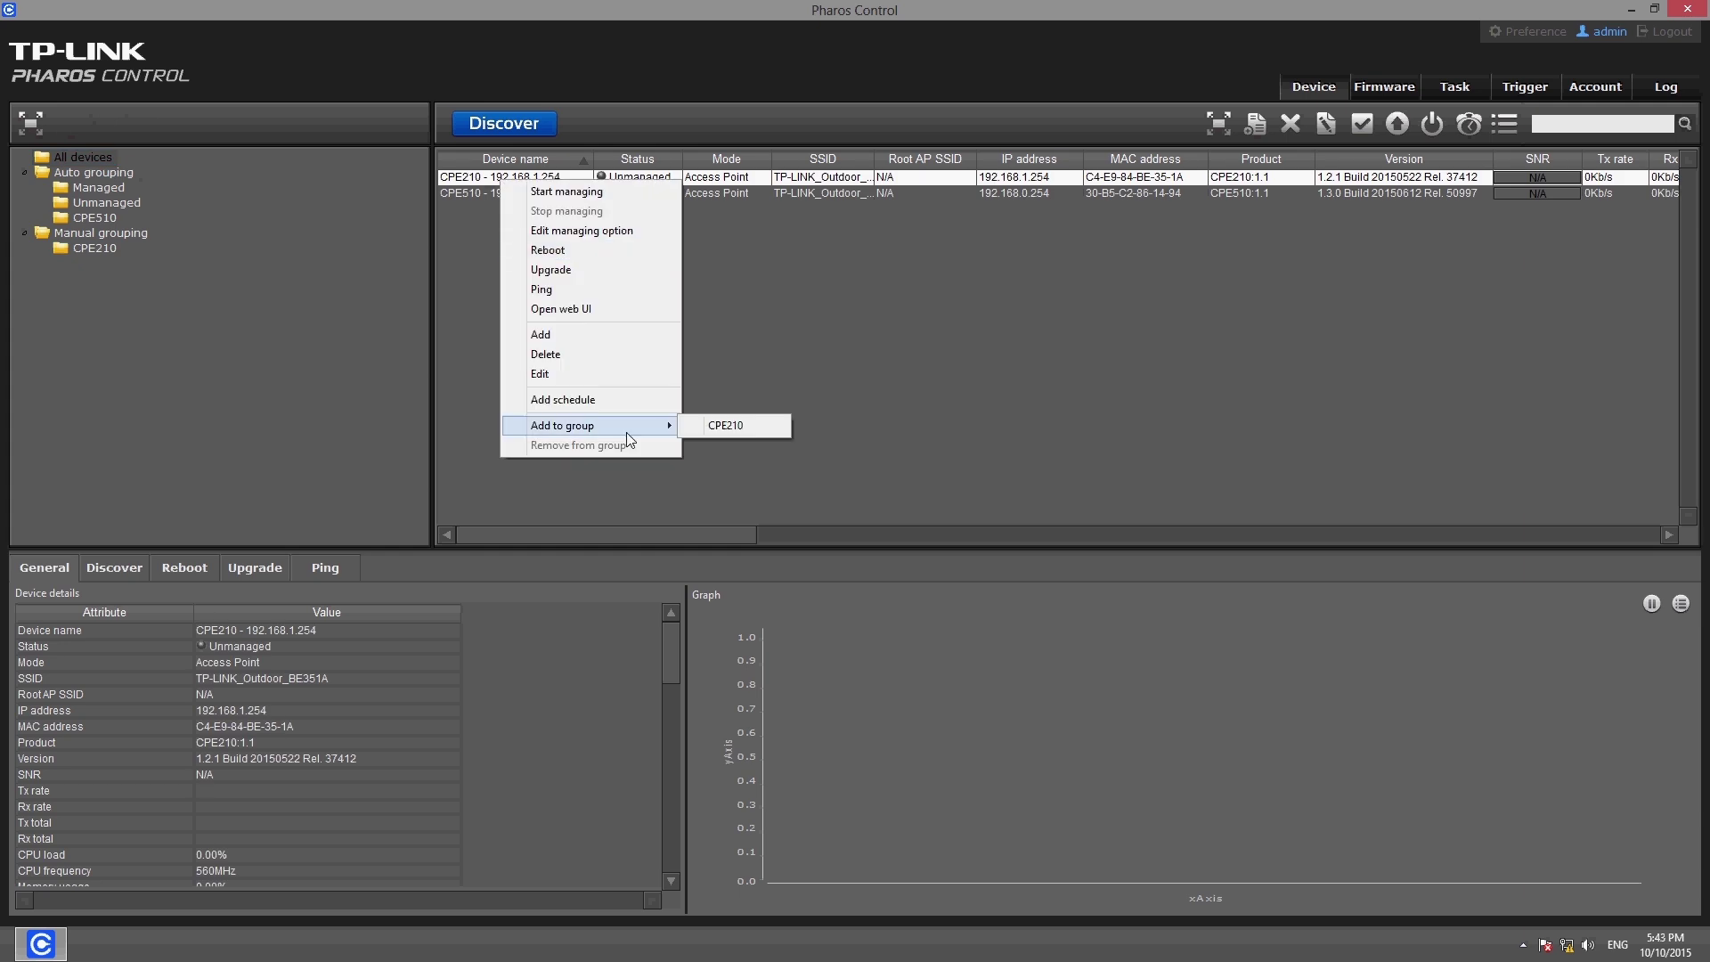
pyautogui.click(708, 425)
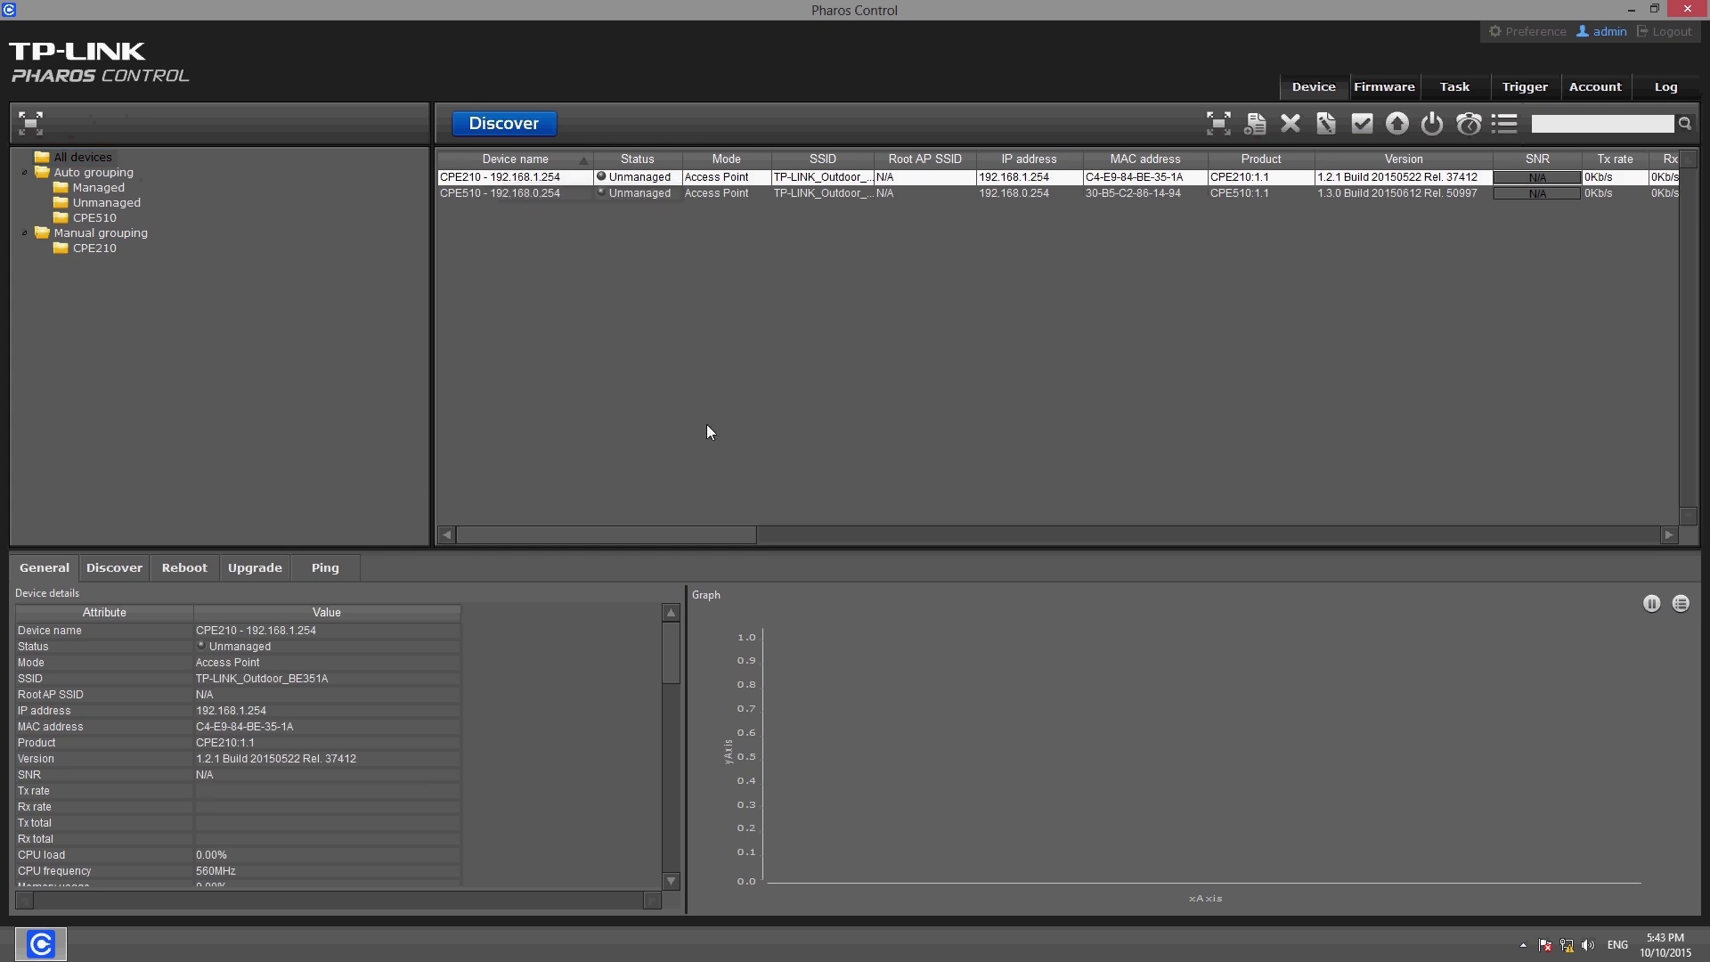
pyautogui.click(99, 249)
pyautogui.click(515, 183)
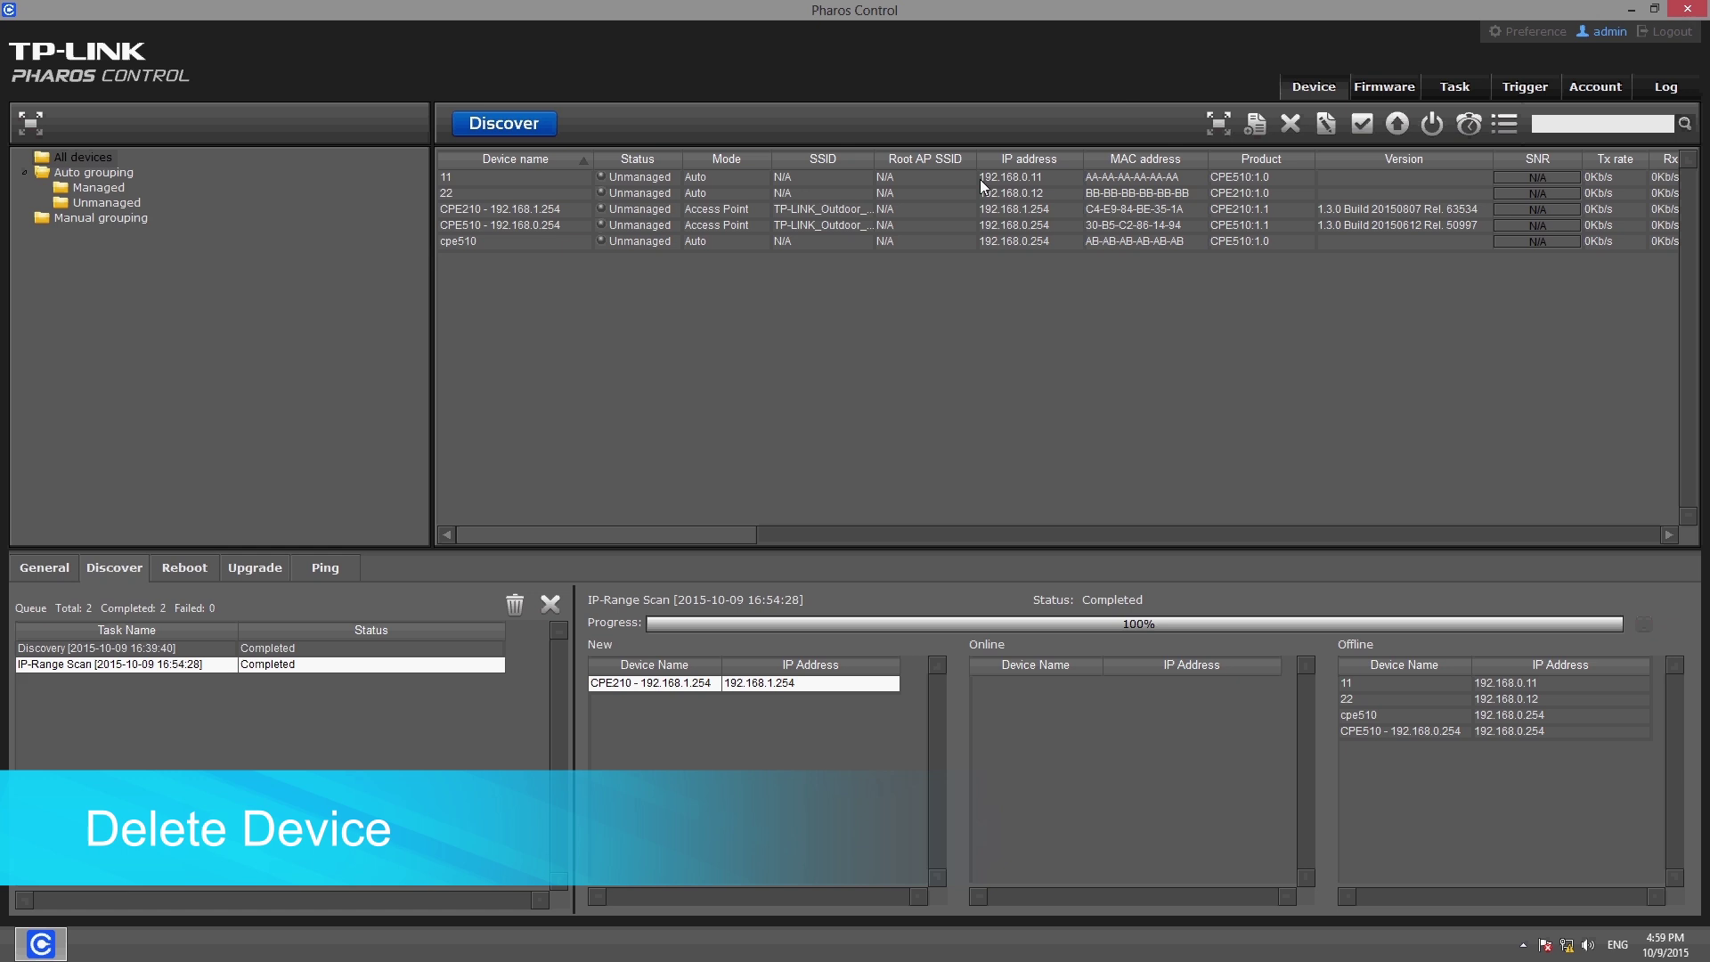
# Delete device 11 from the device list
pyautogui.click(982, 178)
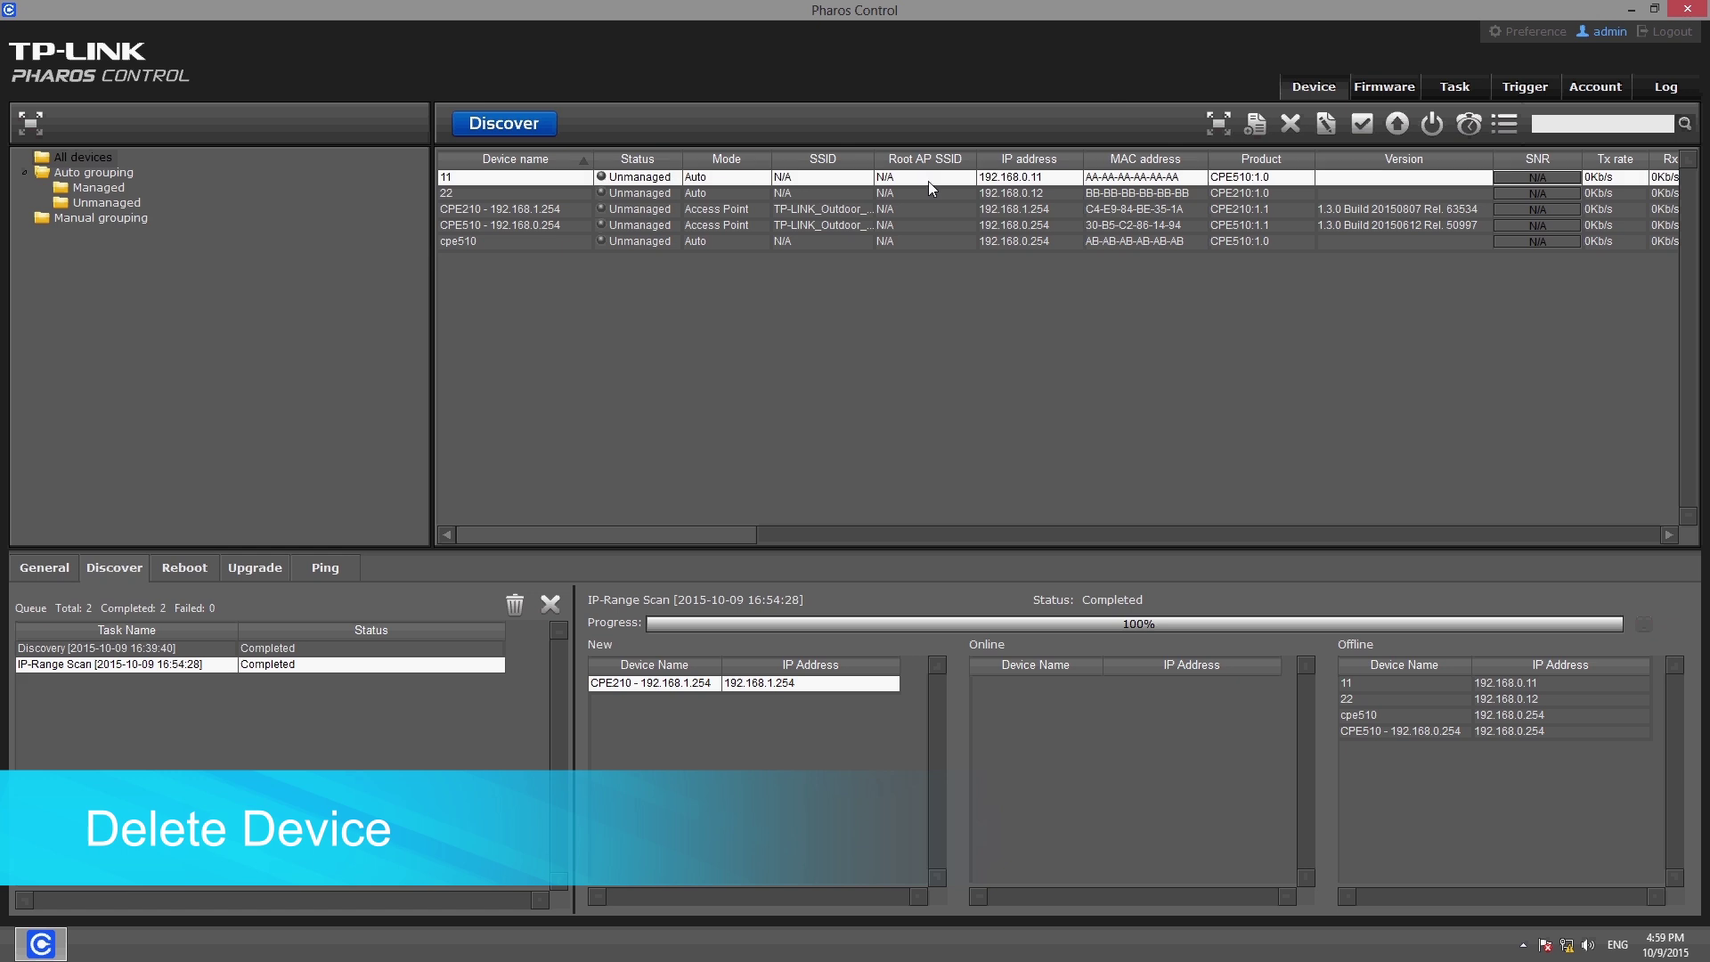
pyautogui.click(1287, 131)
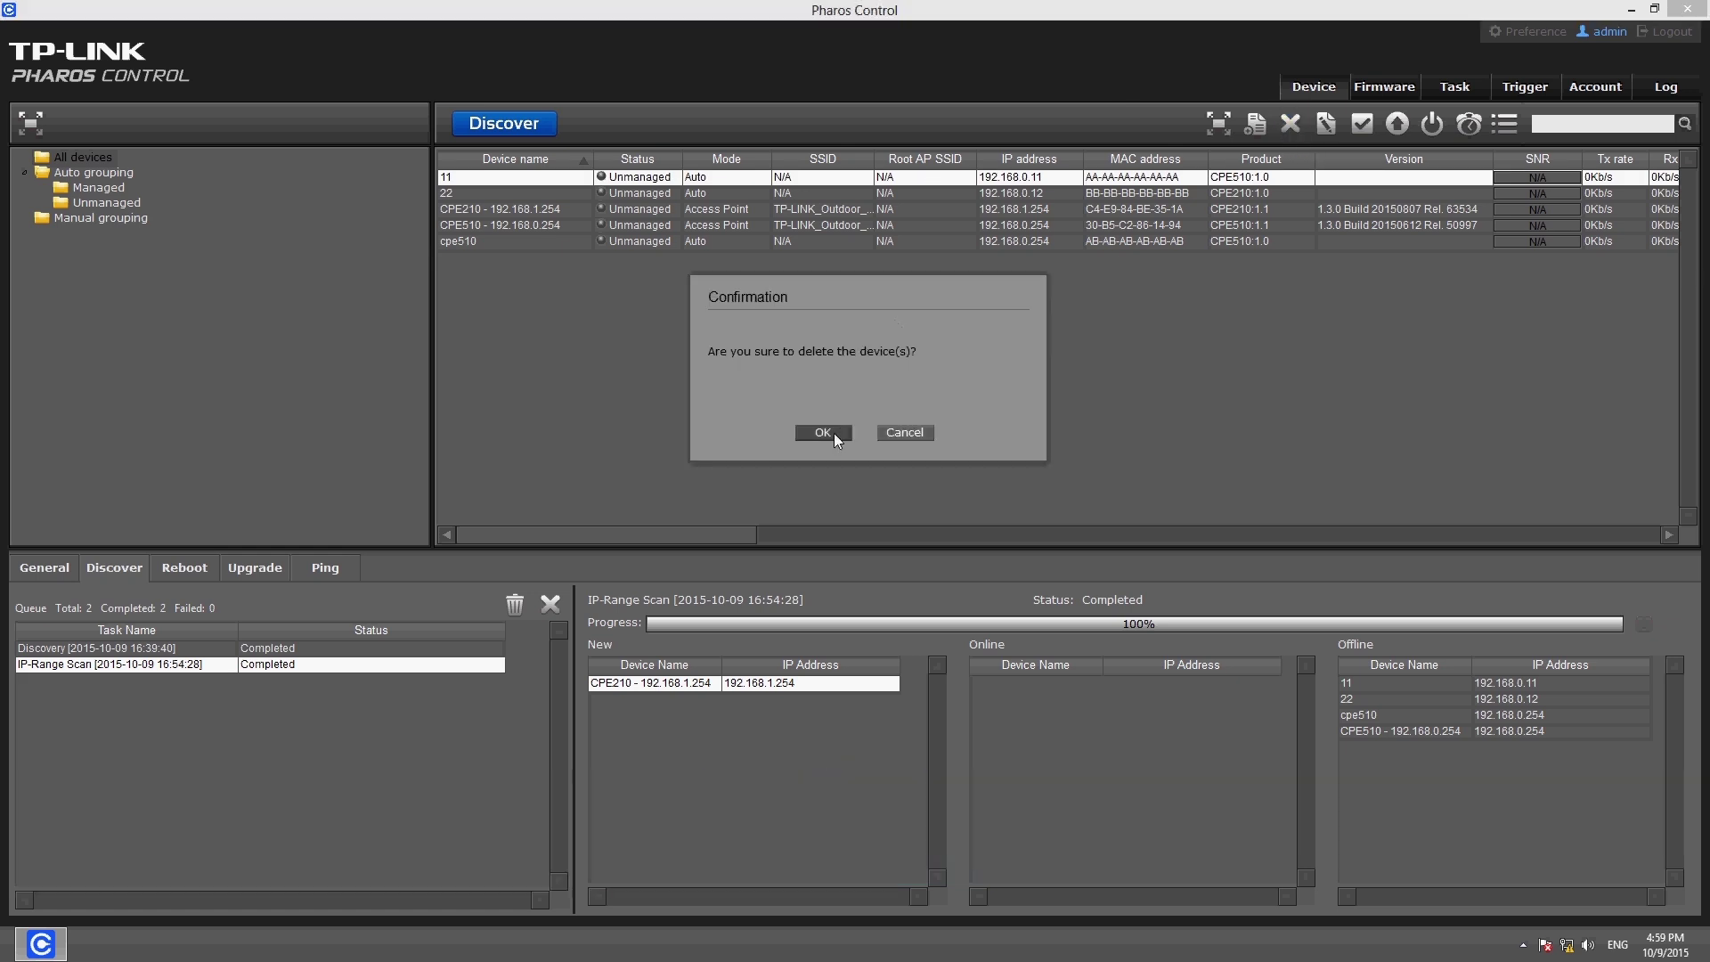
pyautogui.click(823, 433)
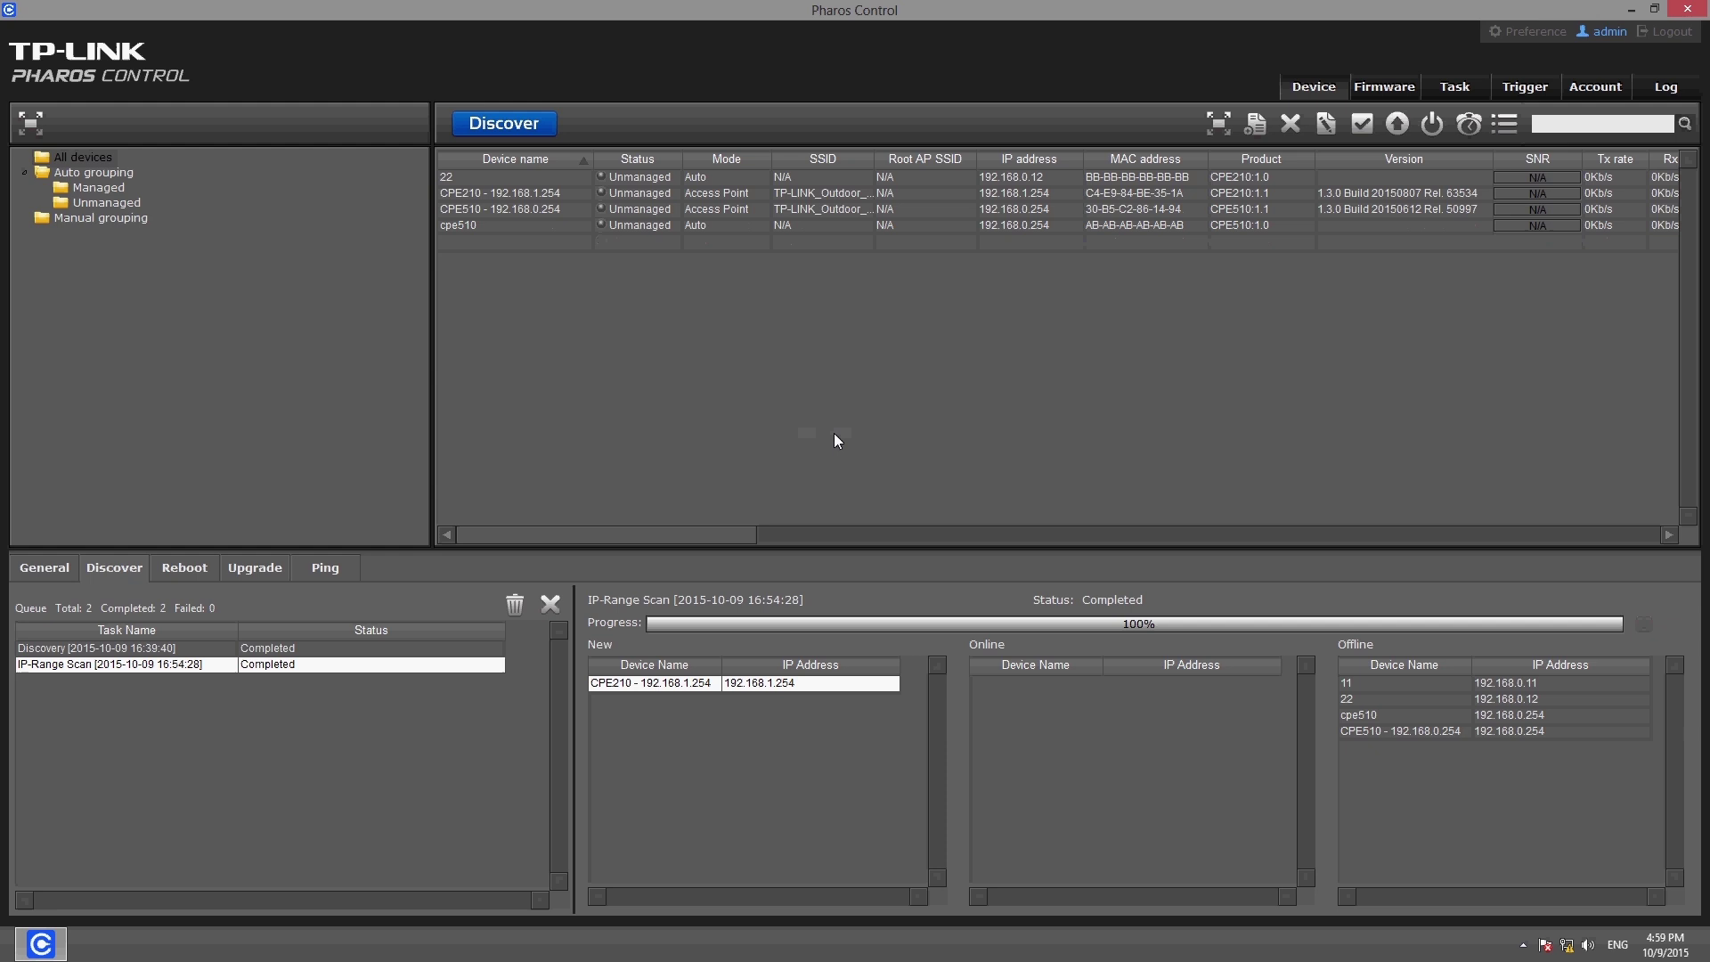
# Select devices 22 and cpe510 and delete them
pyautogui.click(571, 184)
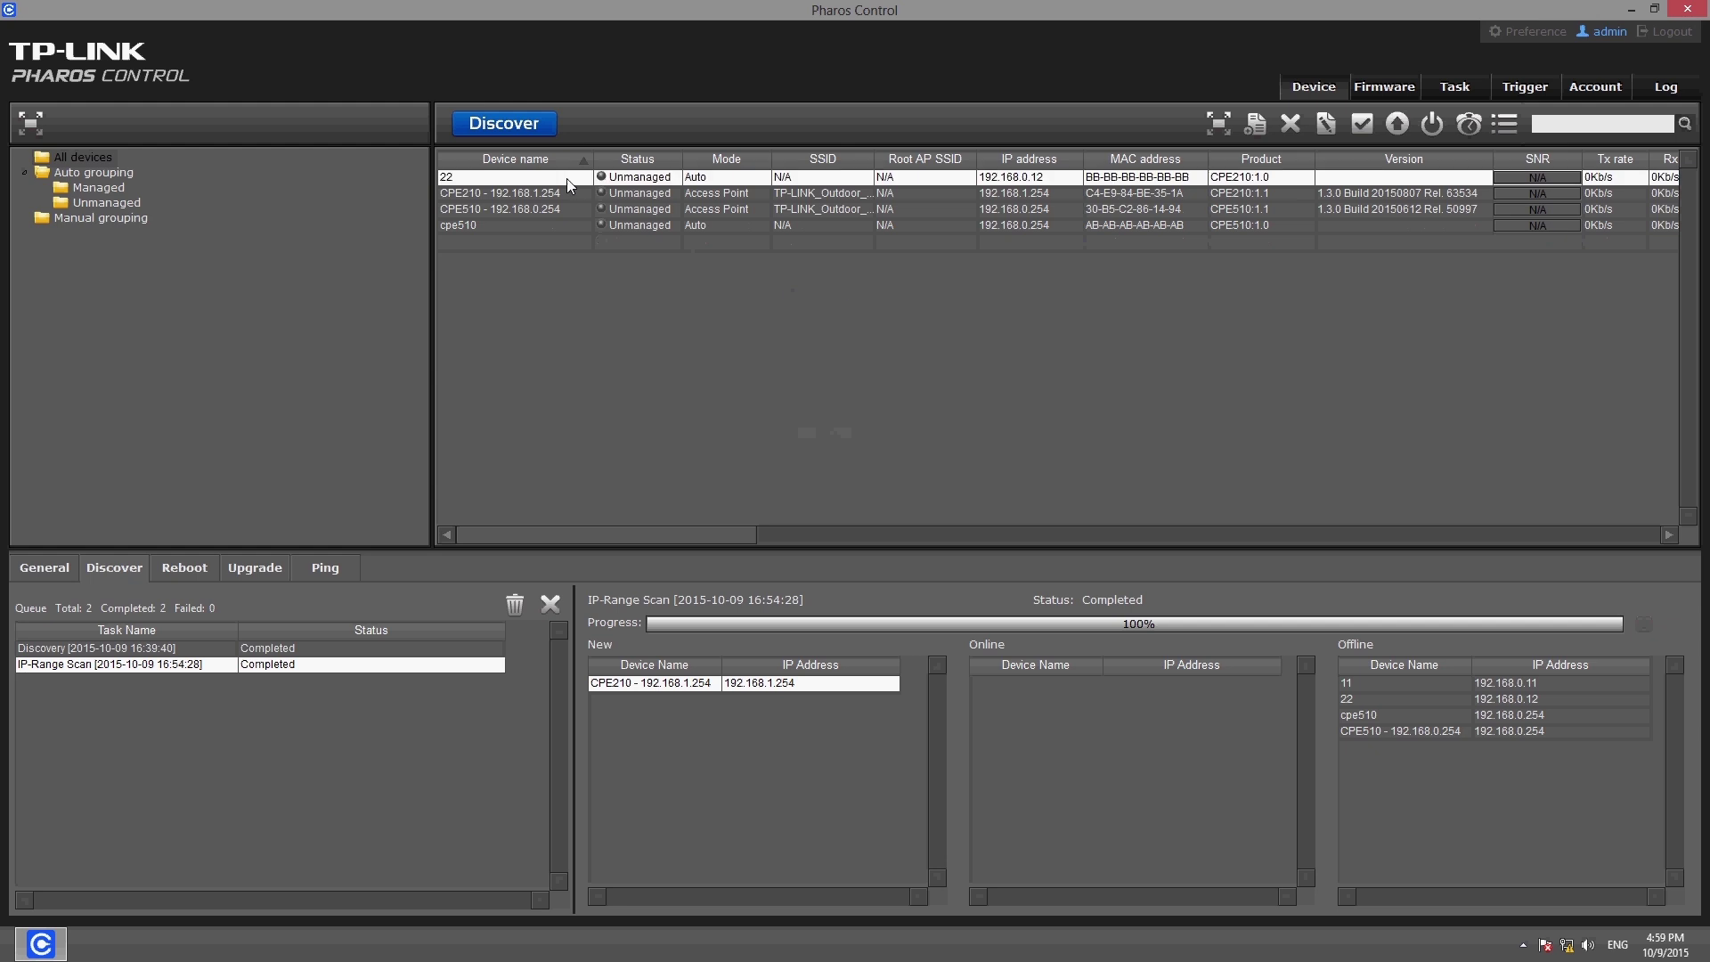
pyautogui.keyDown('ctrl'); pyautogui.click(515, 226); pyautogui.keyUp('ctrl')
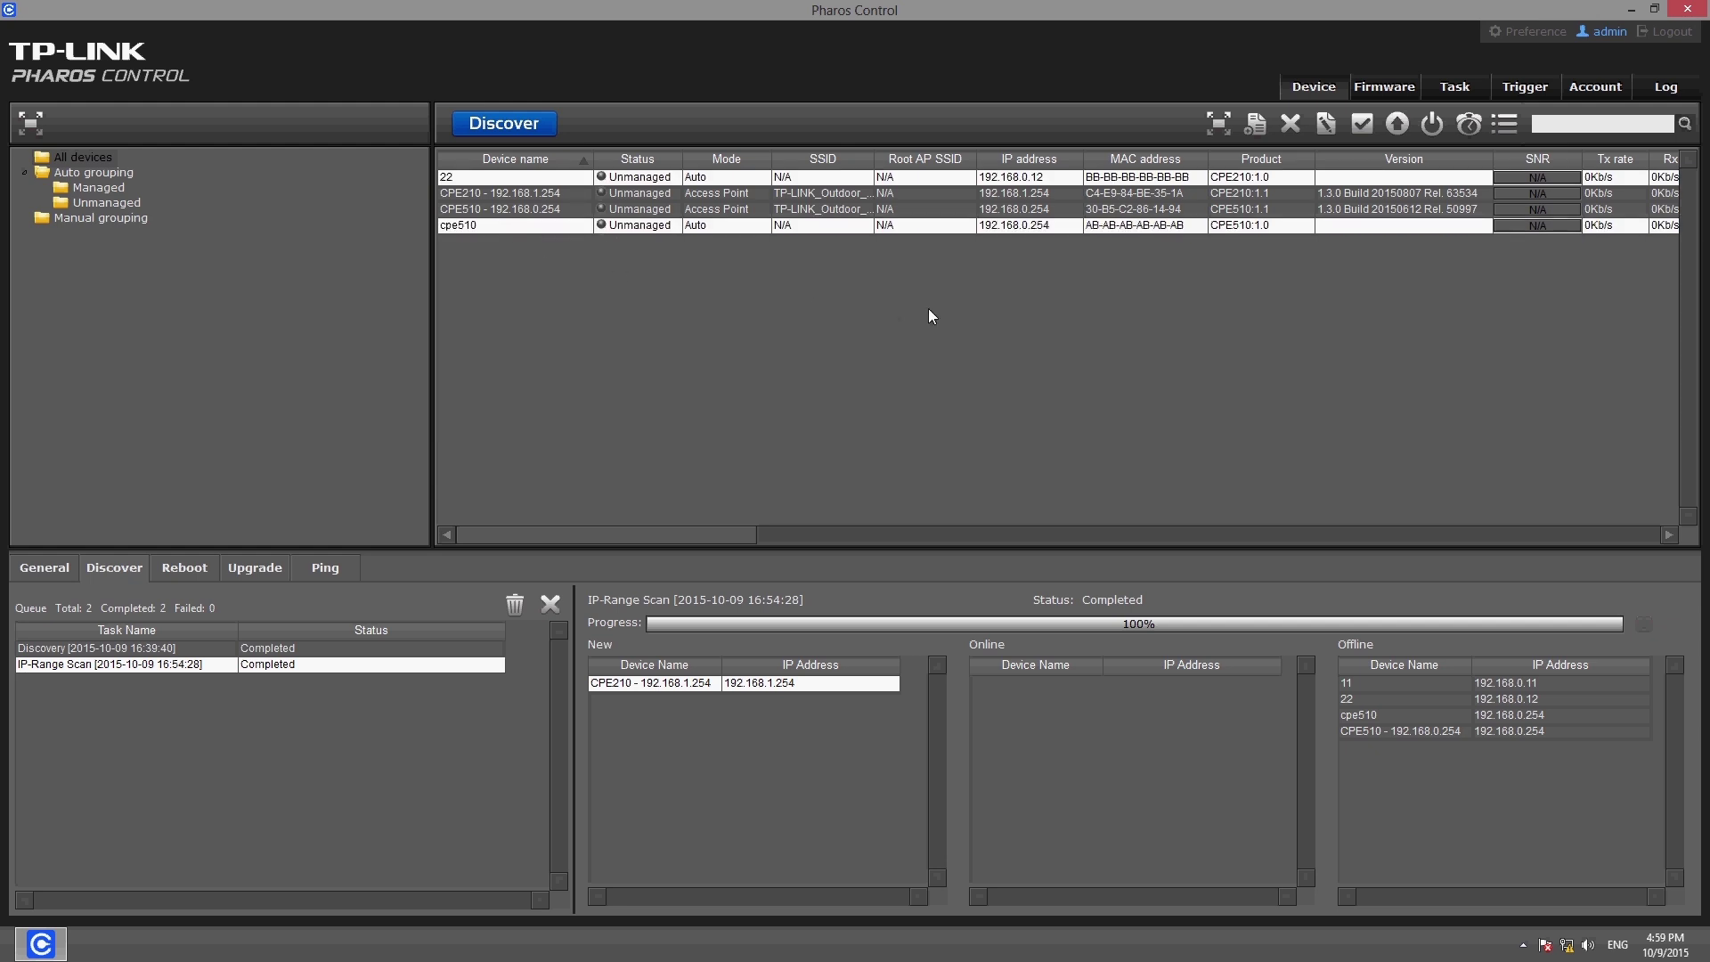
pyautogui.click(1289, 124)
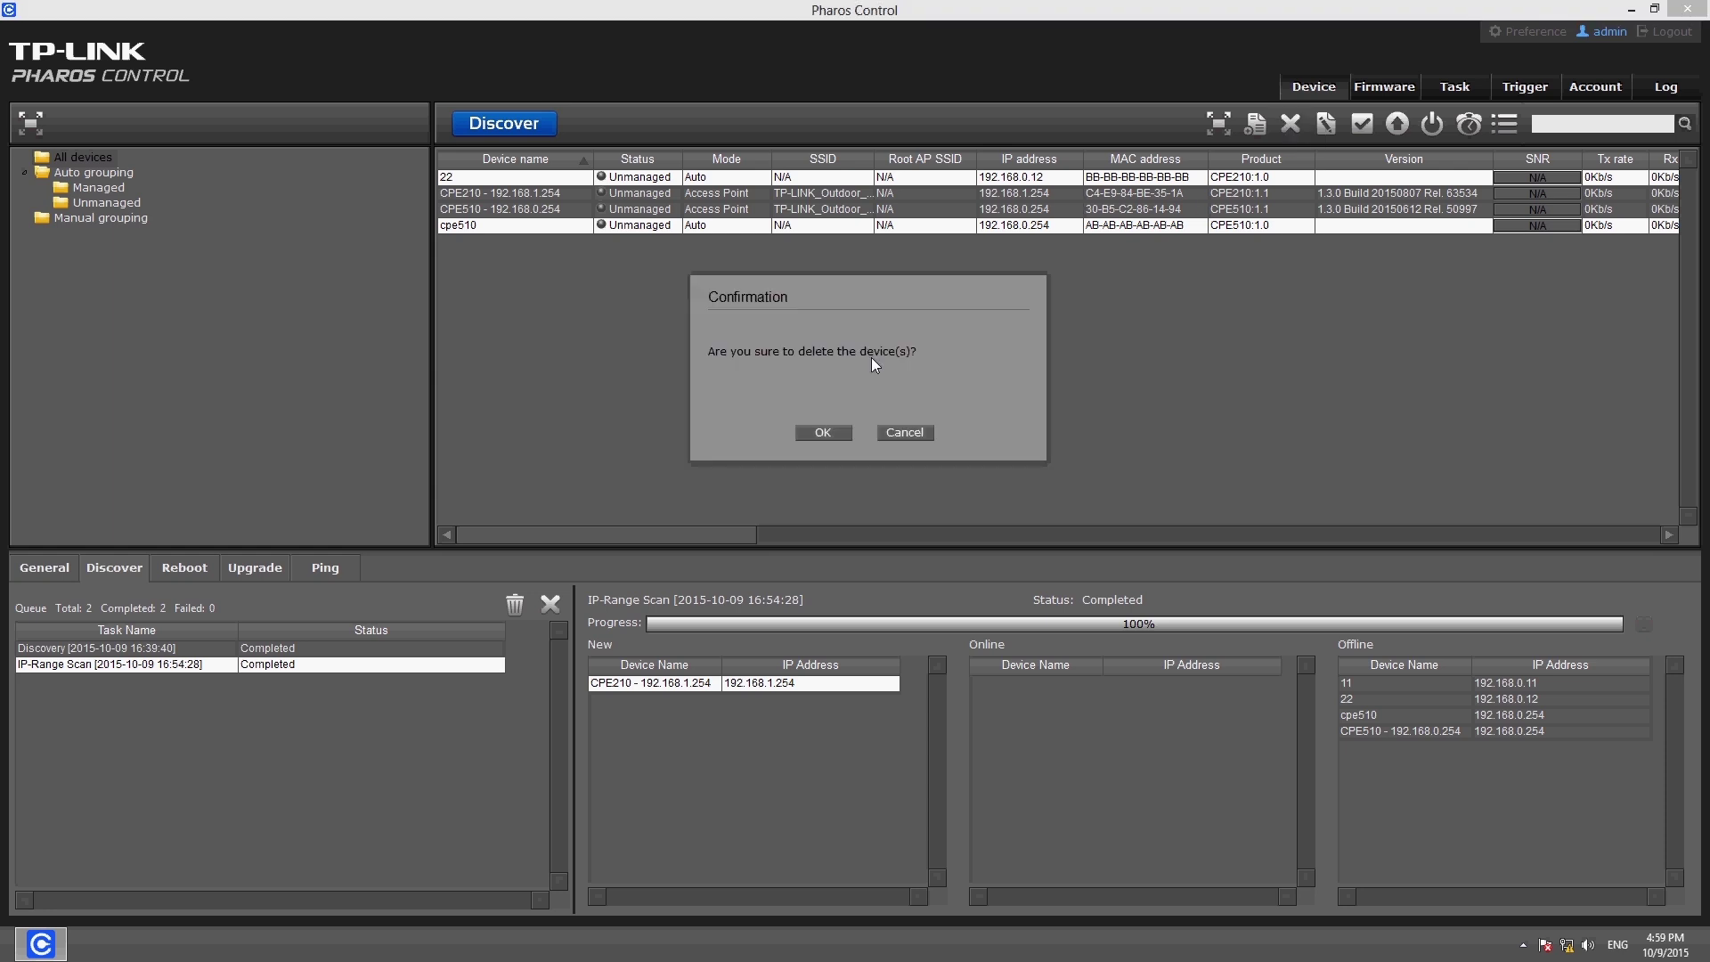
# Confirm removing 22 and cpe510, then manage CPE210 using its login password
pyautogui.click(824, 433)
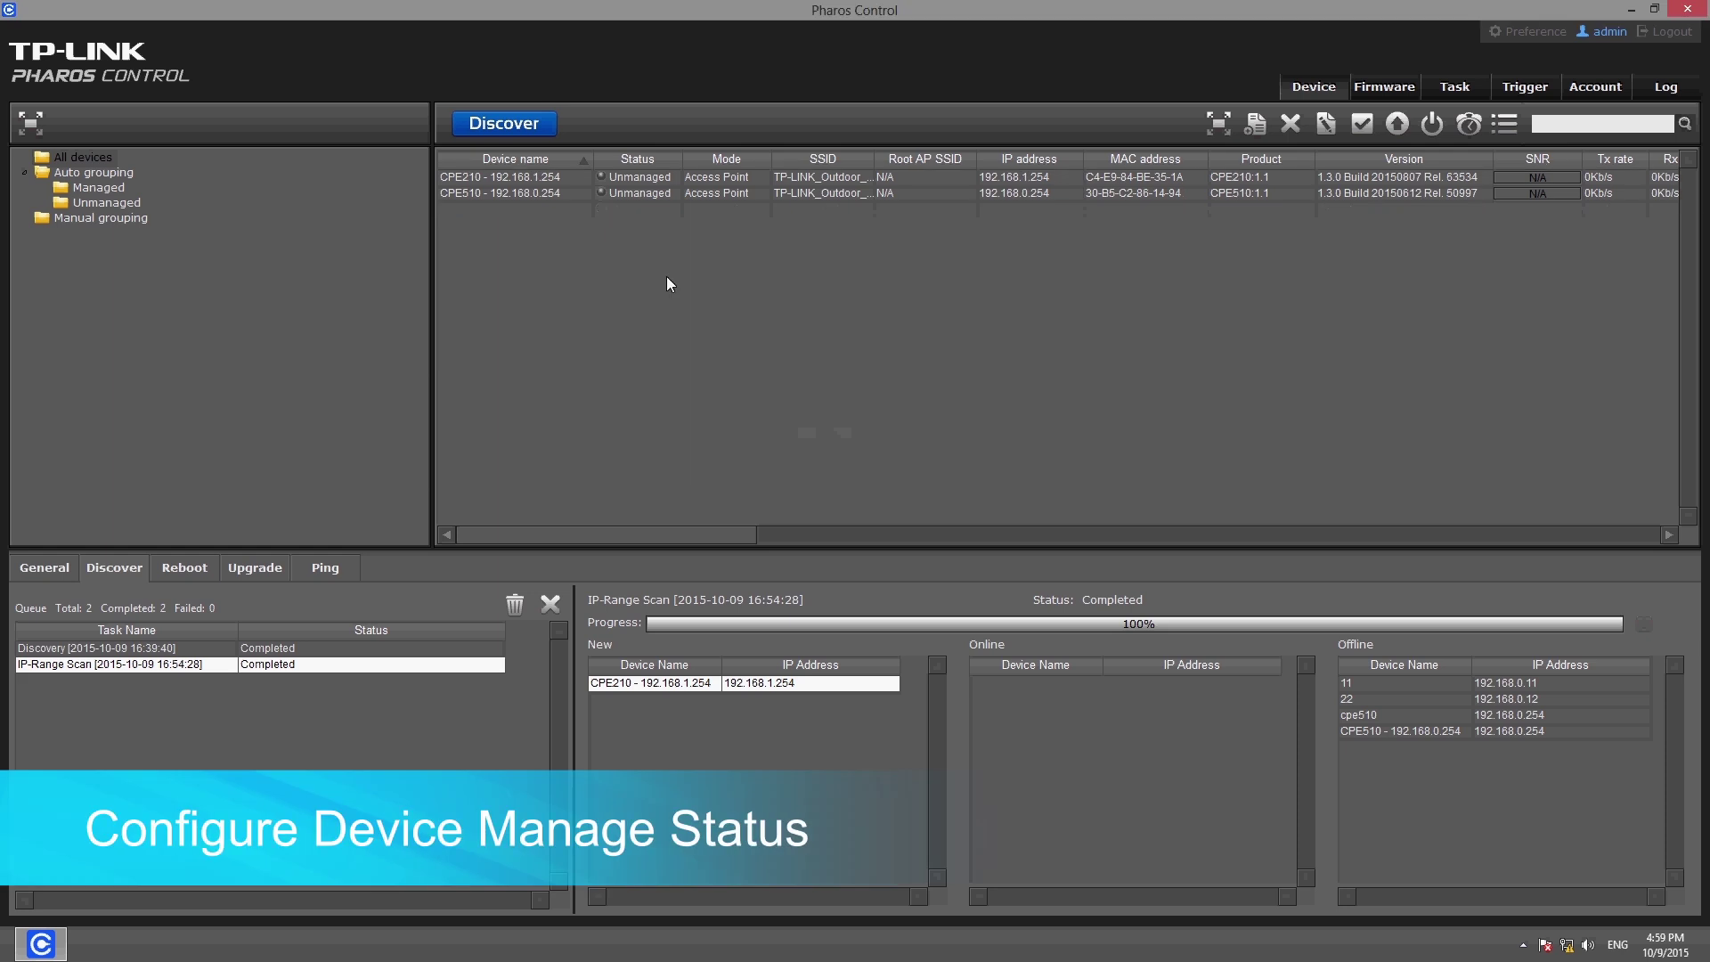
pyautogui.click(616, 178)
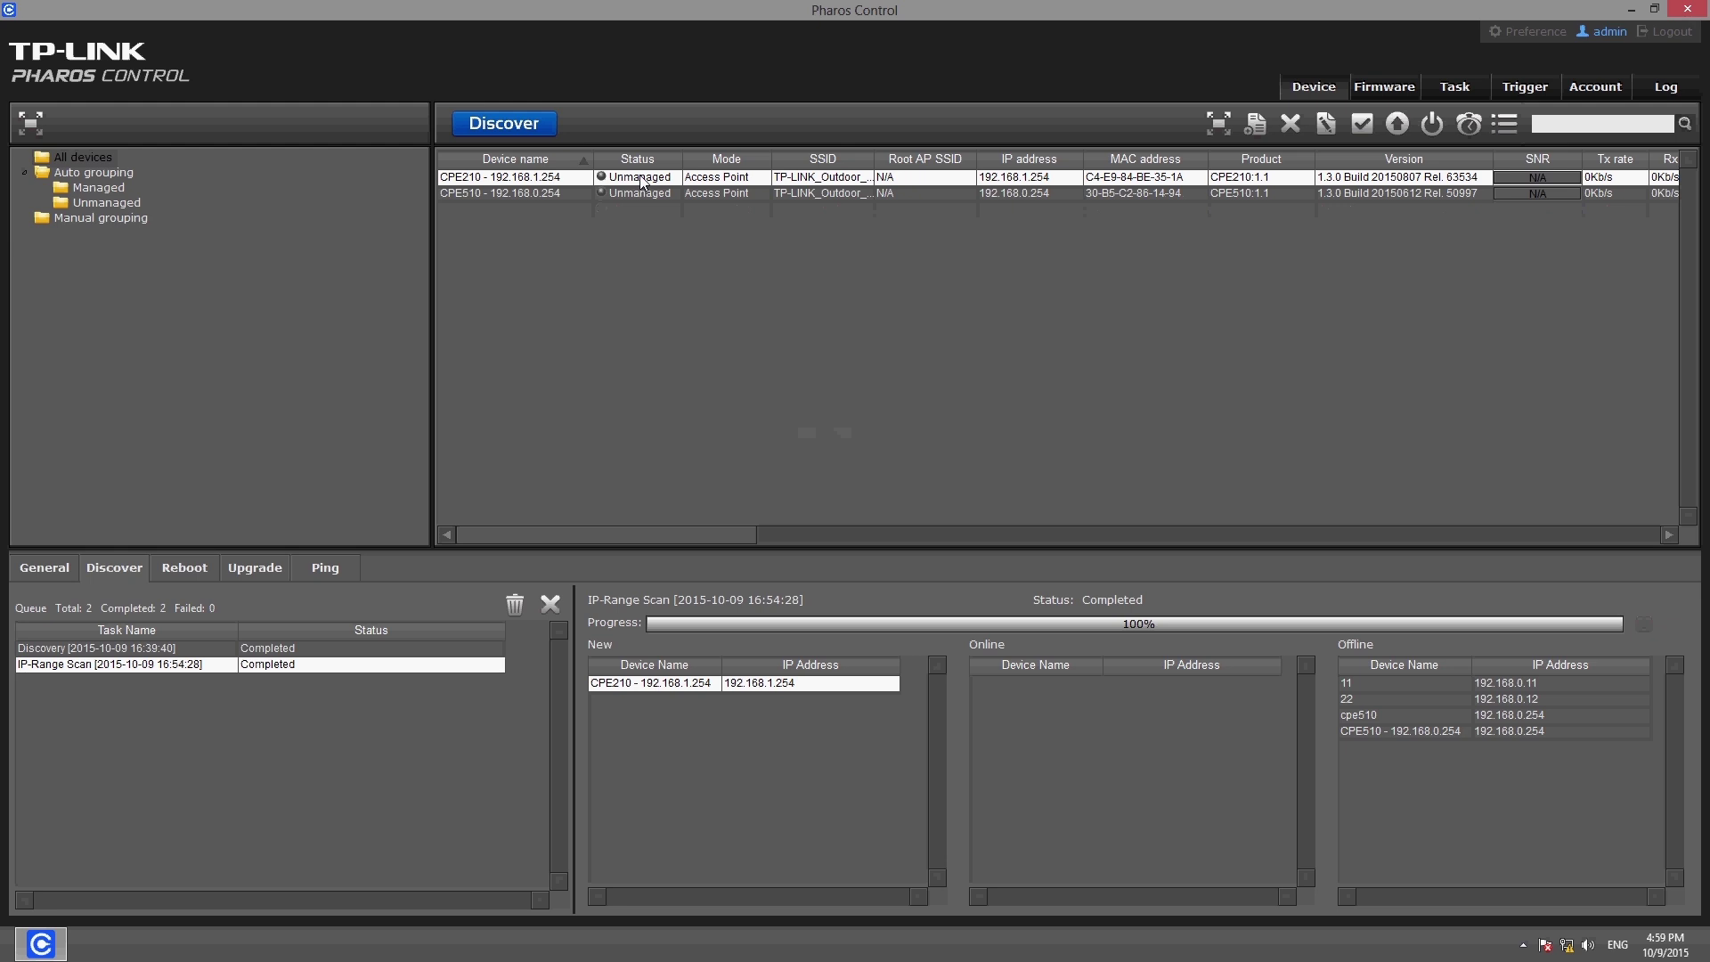
pyautogui.doubleClick(642, 178)
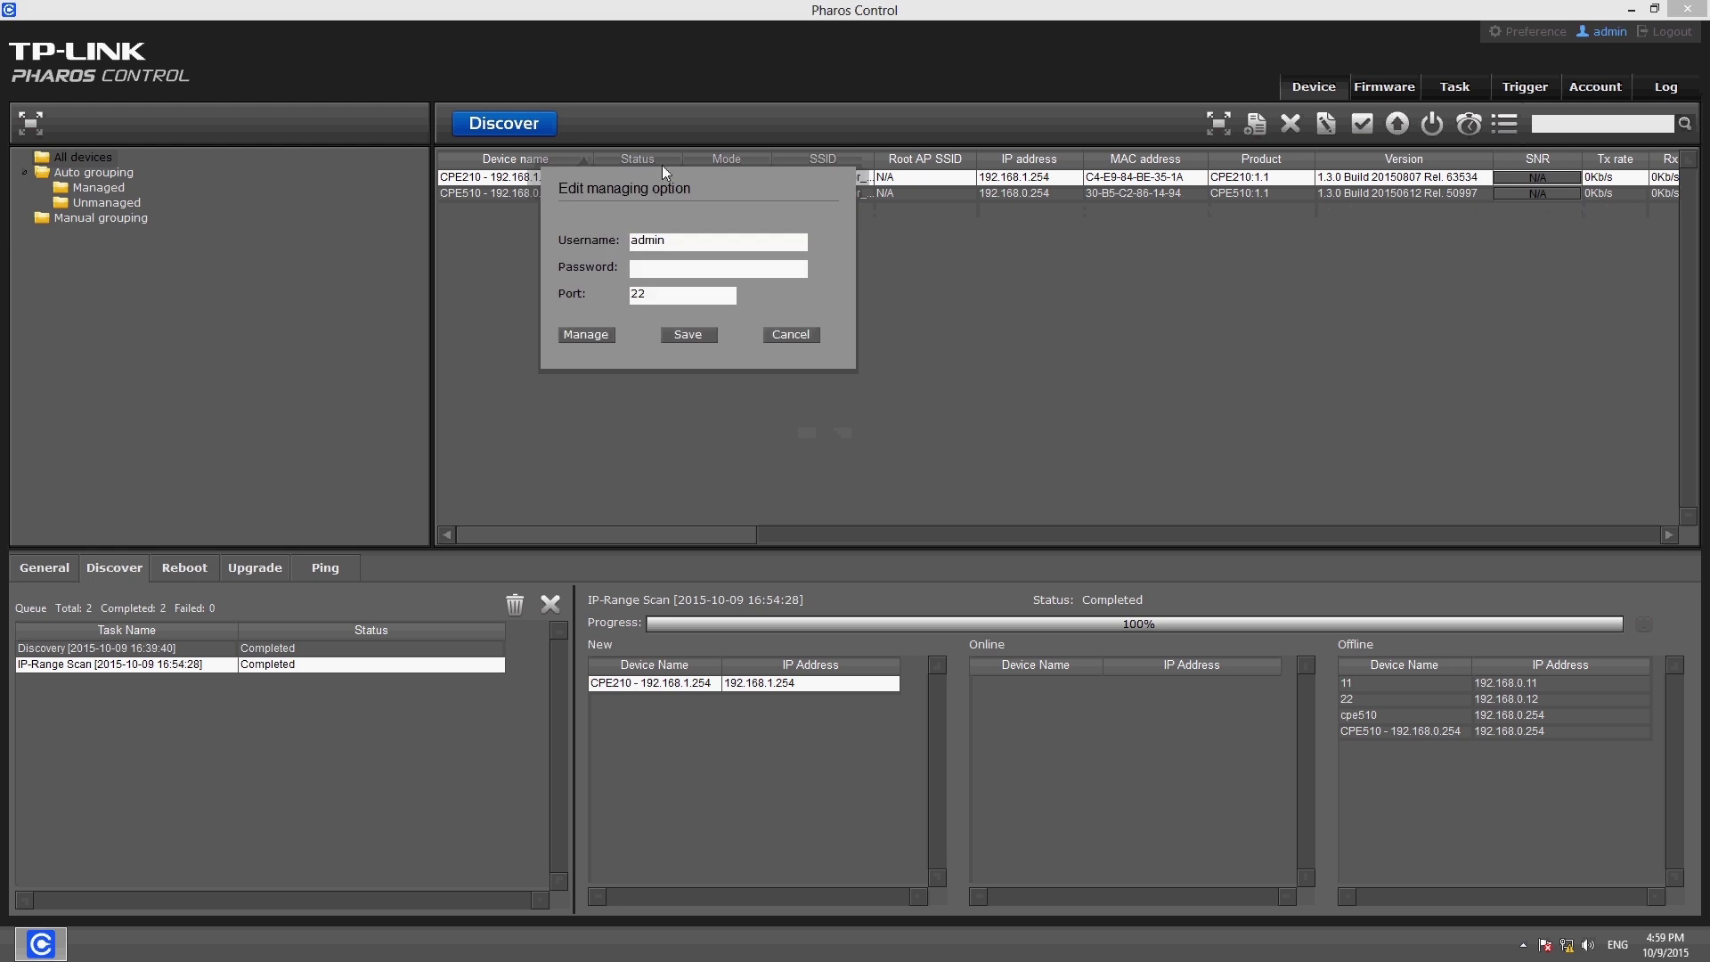
pyautogui.moveTo(661, 164); pyautogui.dragTo(735, 275)
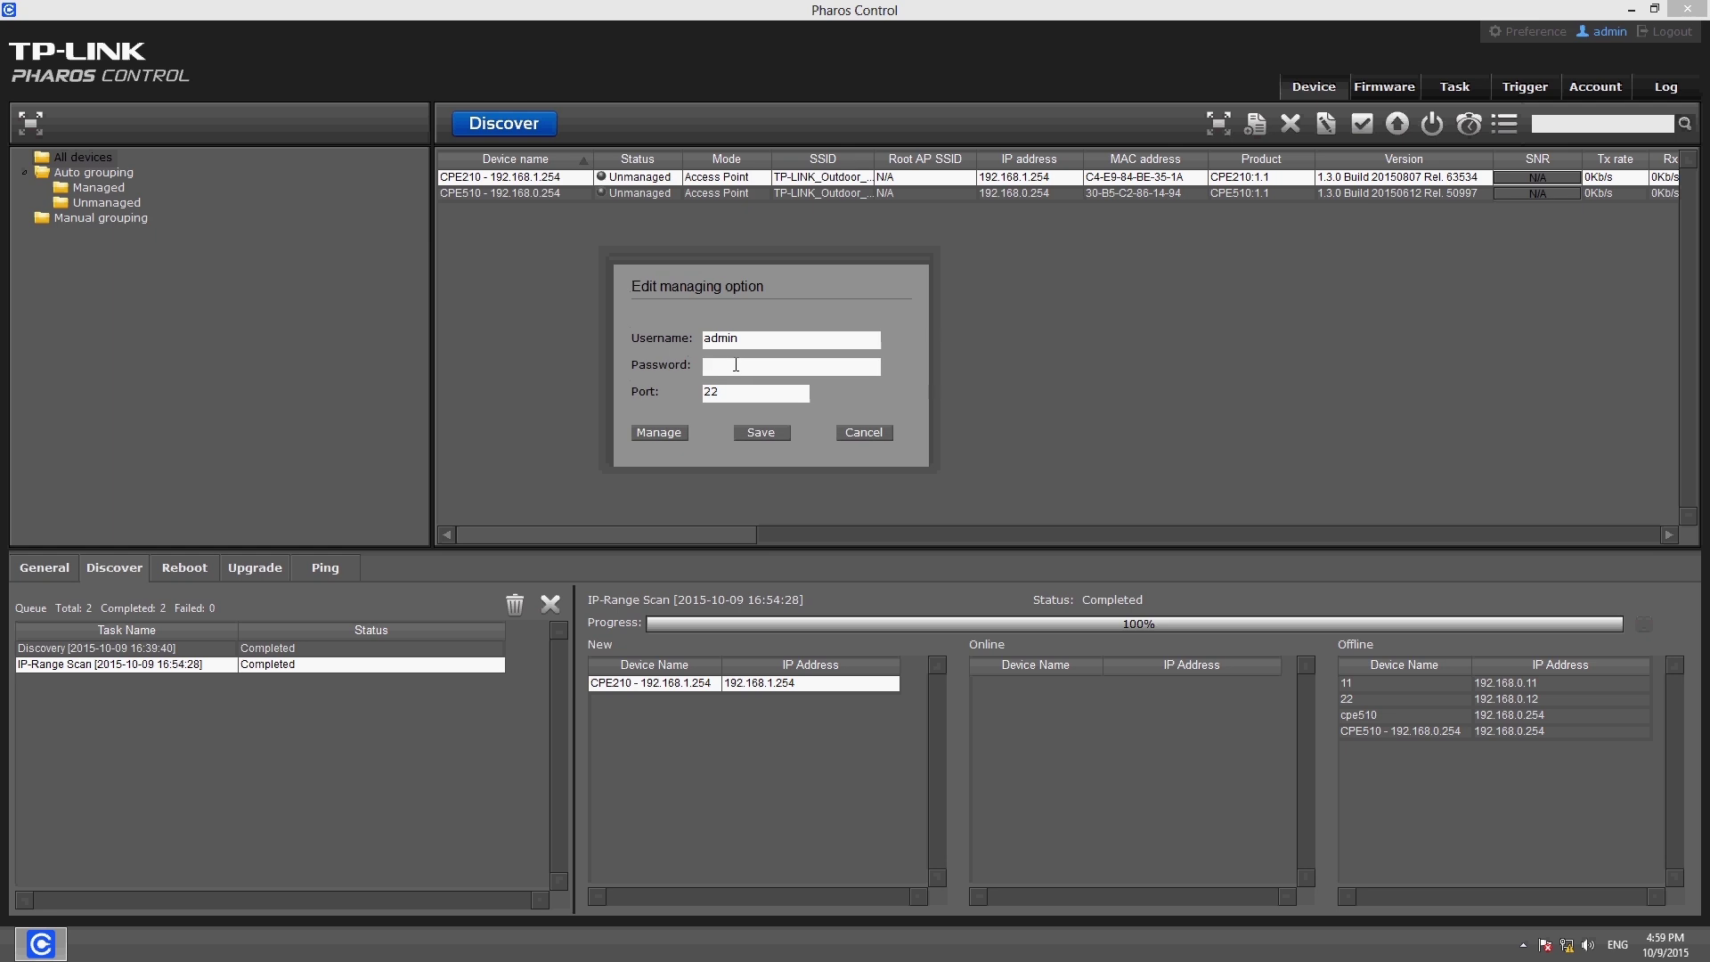
pyautogui.write('adm')
pyautogui.click(659, 433)
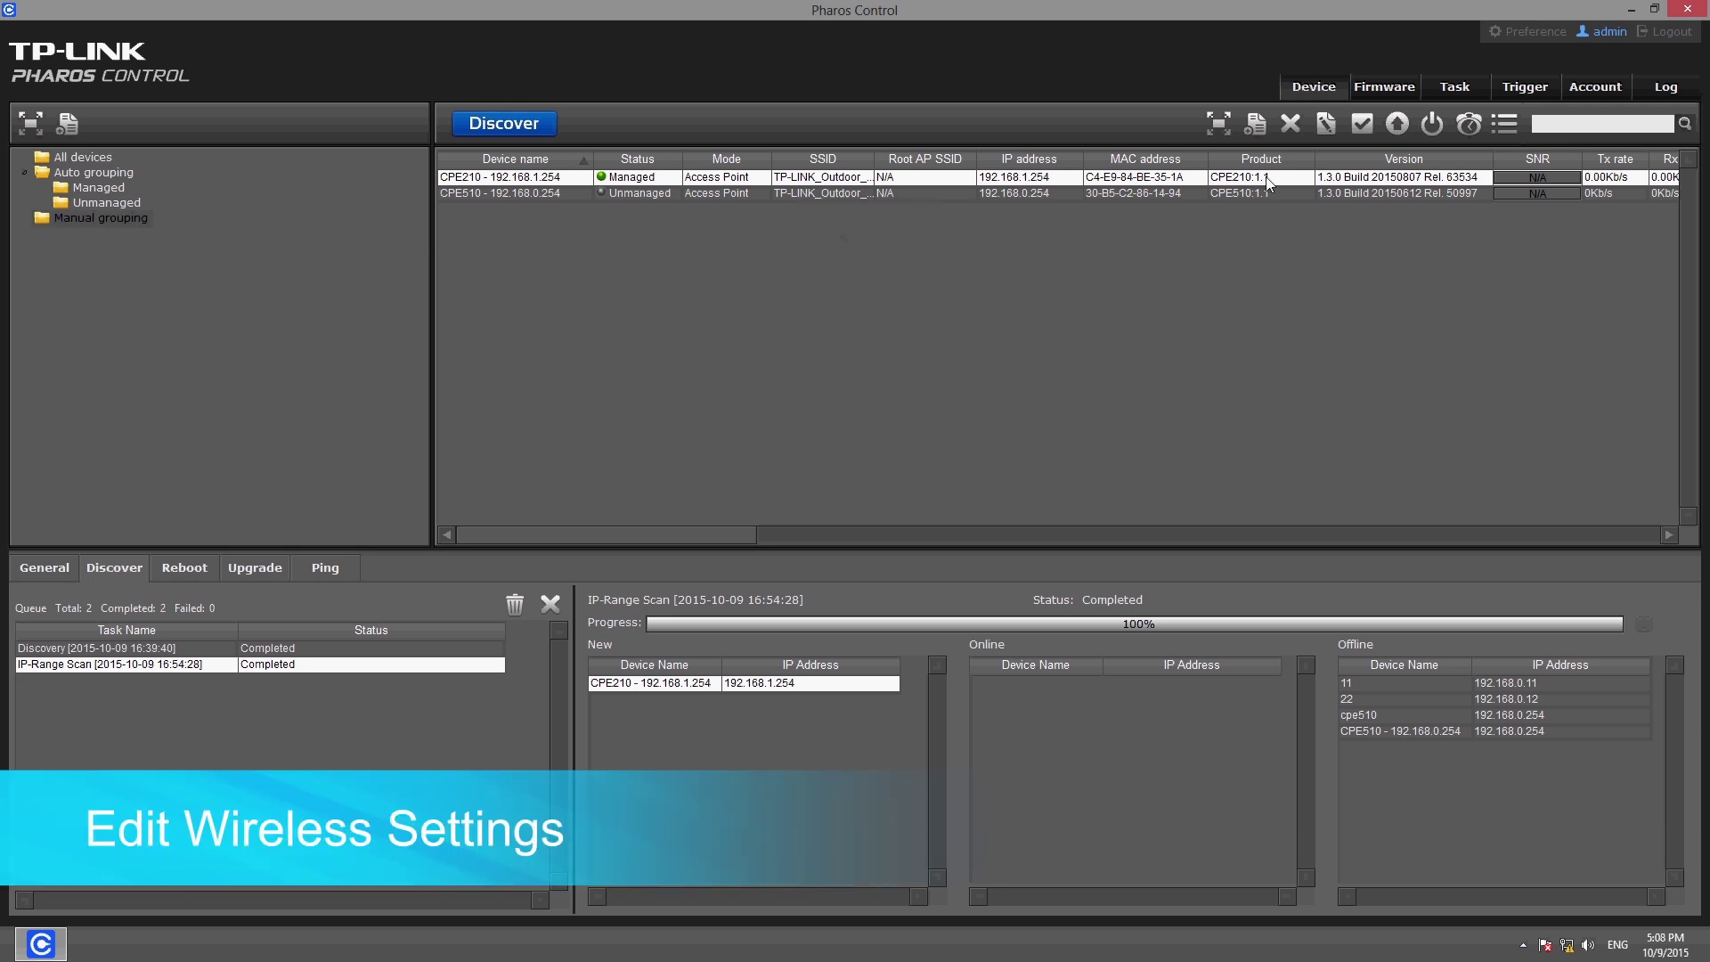
# Enable MAXtream and AP Isolation for CPE210, keeping 802.11b/g/n, 20/40MHz and Auto channel
pyautogui.click(1324, 126)
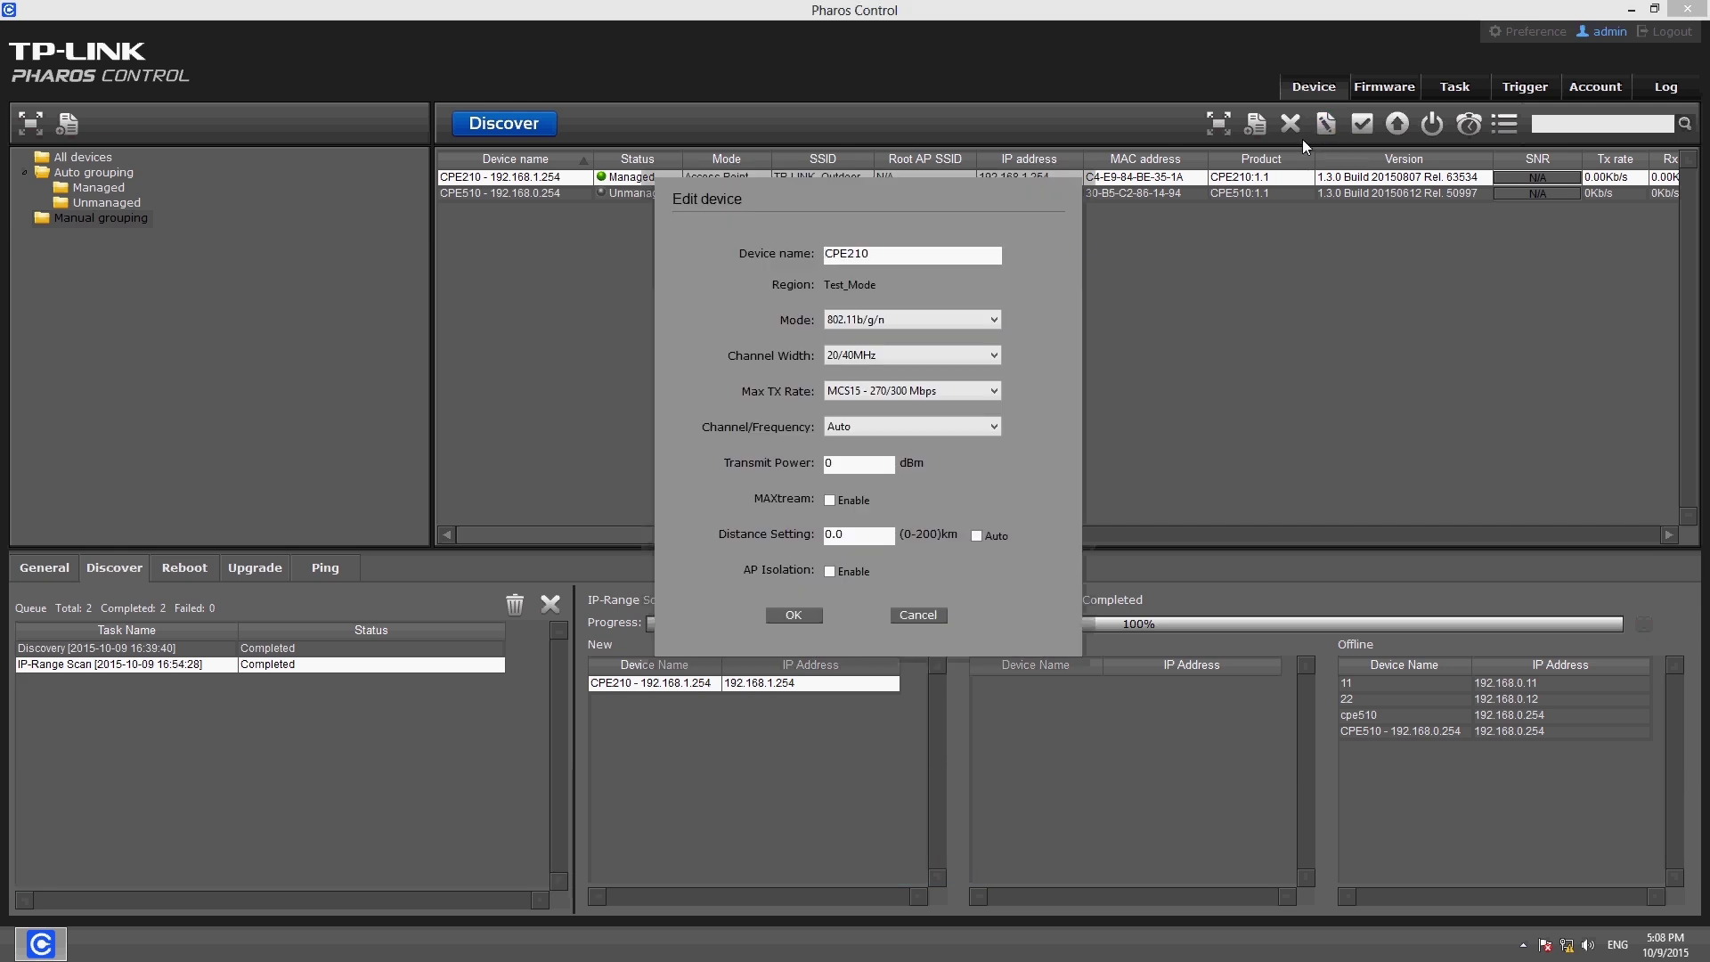
pyautogui.click(914, 316)
pyautogui.click(905, 385)
pyautogui.click(905, 355)
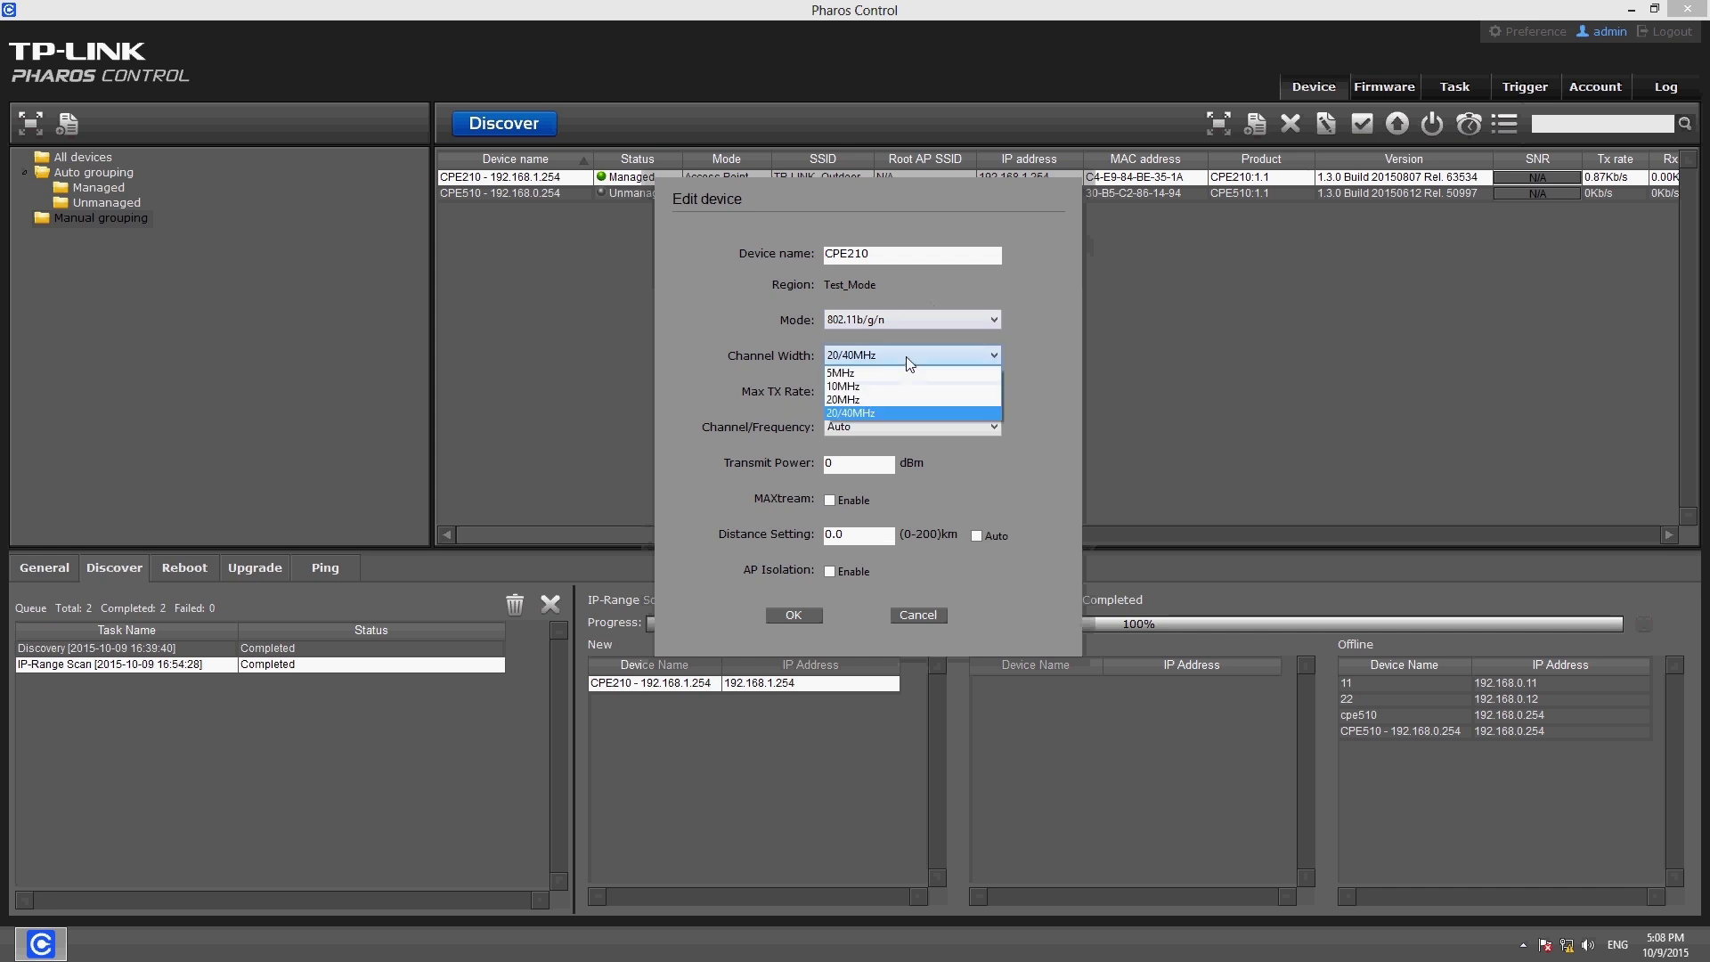
pyautogui.click(905, 391)
pyautogui.click(905, 428)
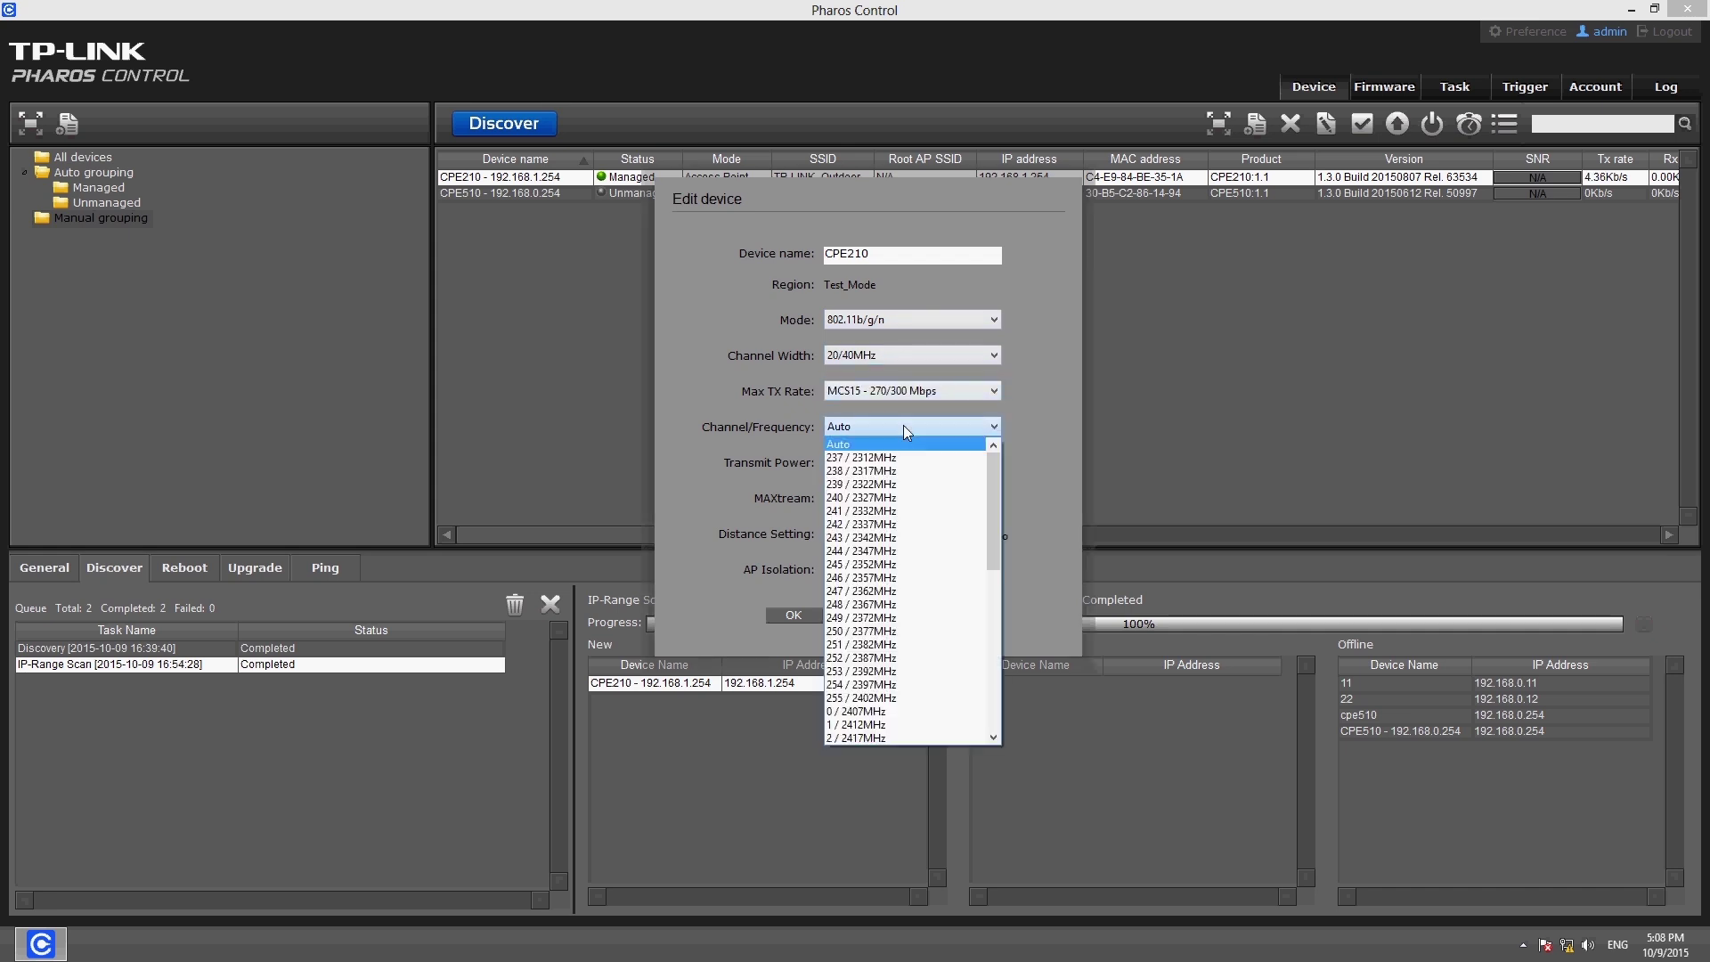
pyautogui.scroll(-3, 903, 426)
pyautogui.scroll(3, 903, 426)
pyautogui.click(904, 426)
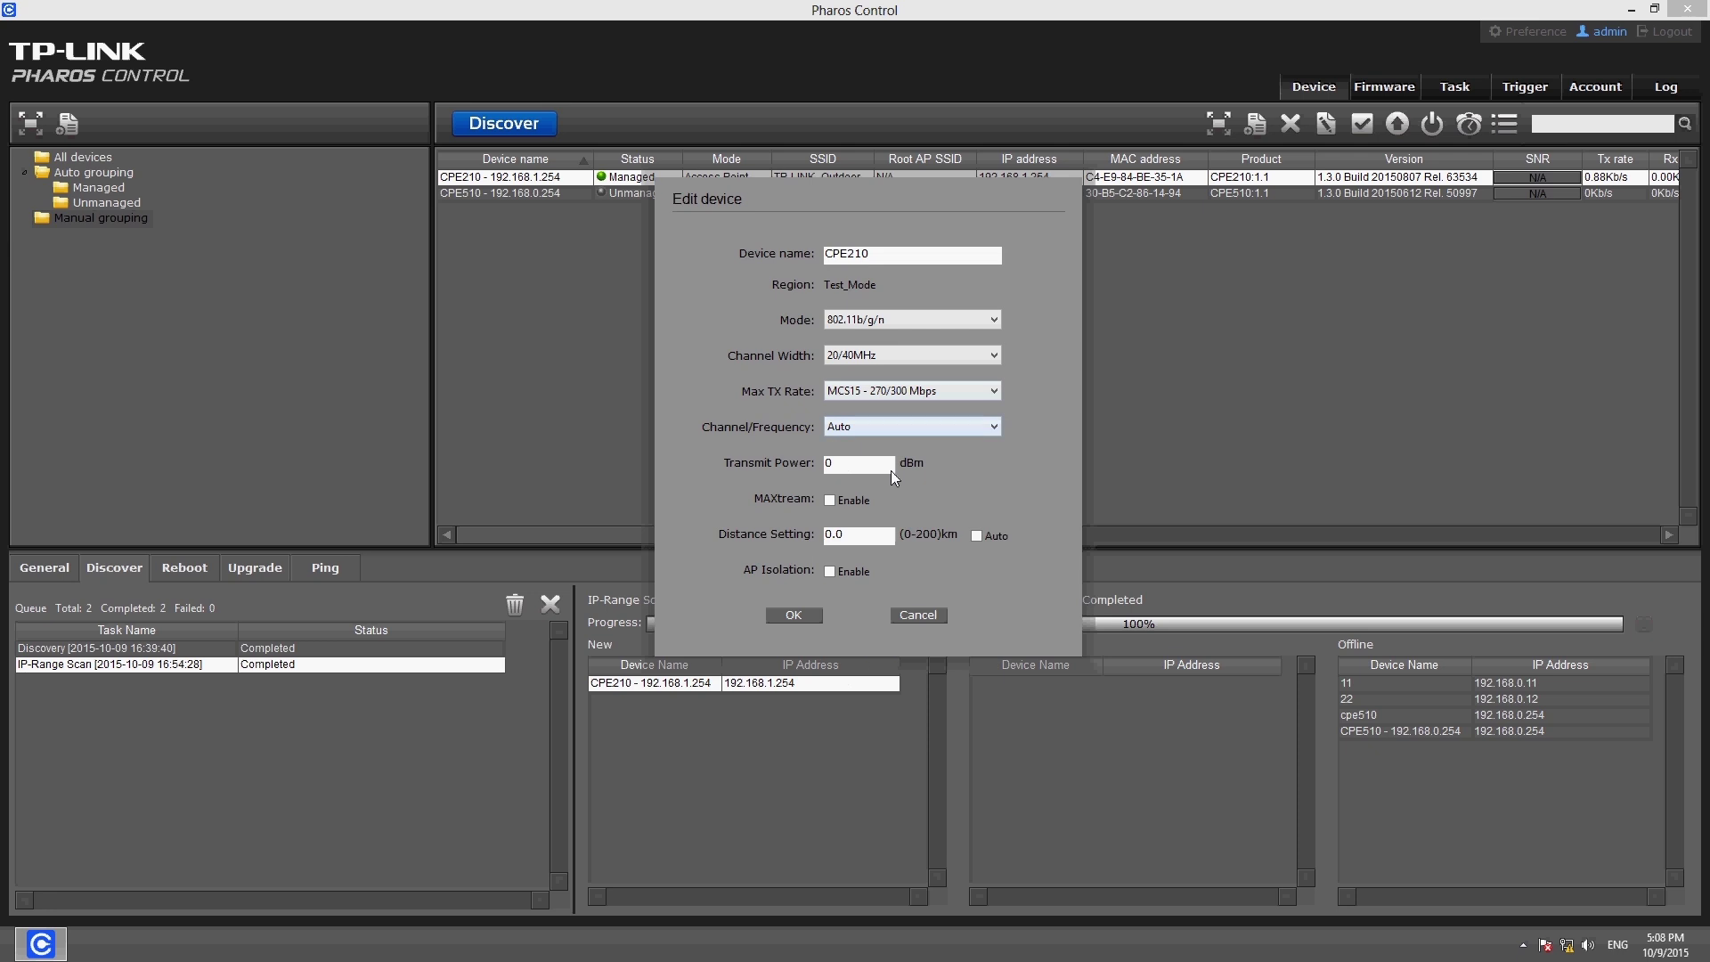
pyautogui.click(806, 614)
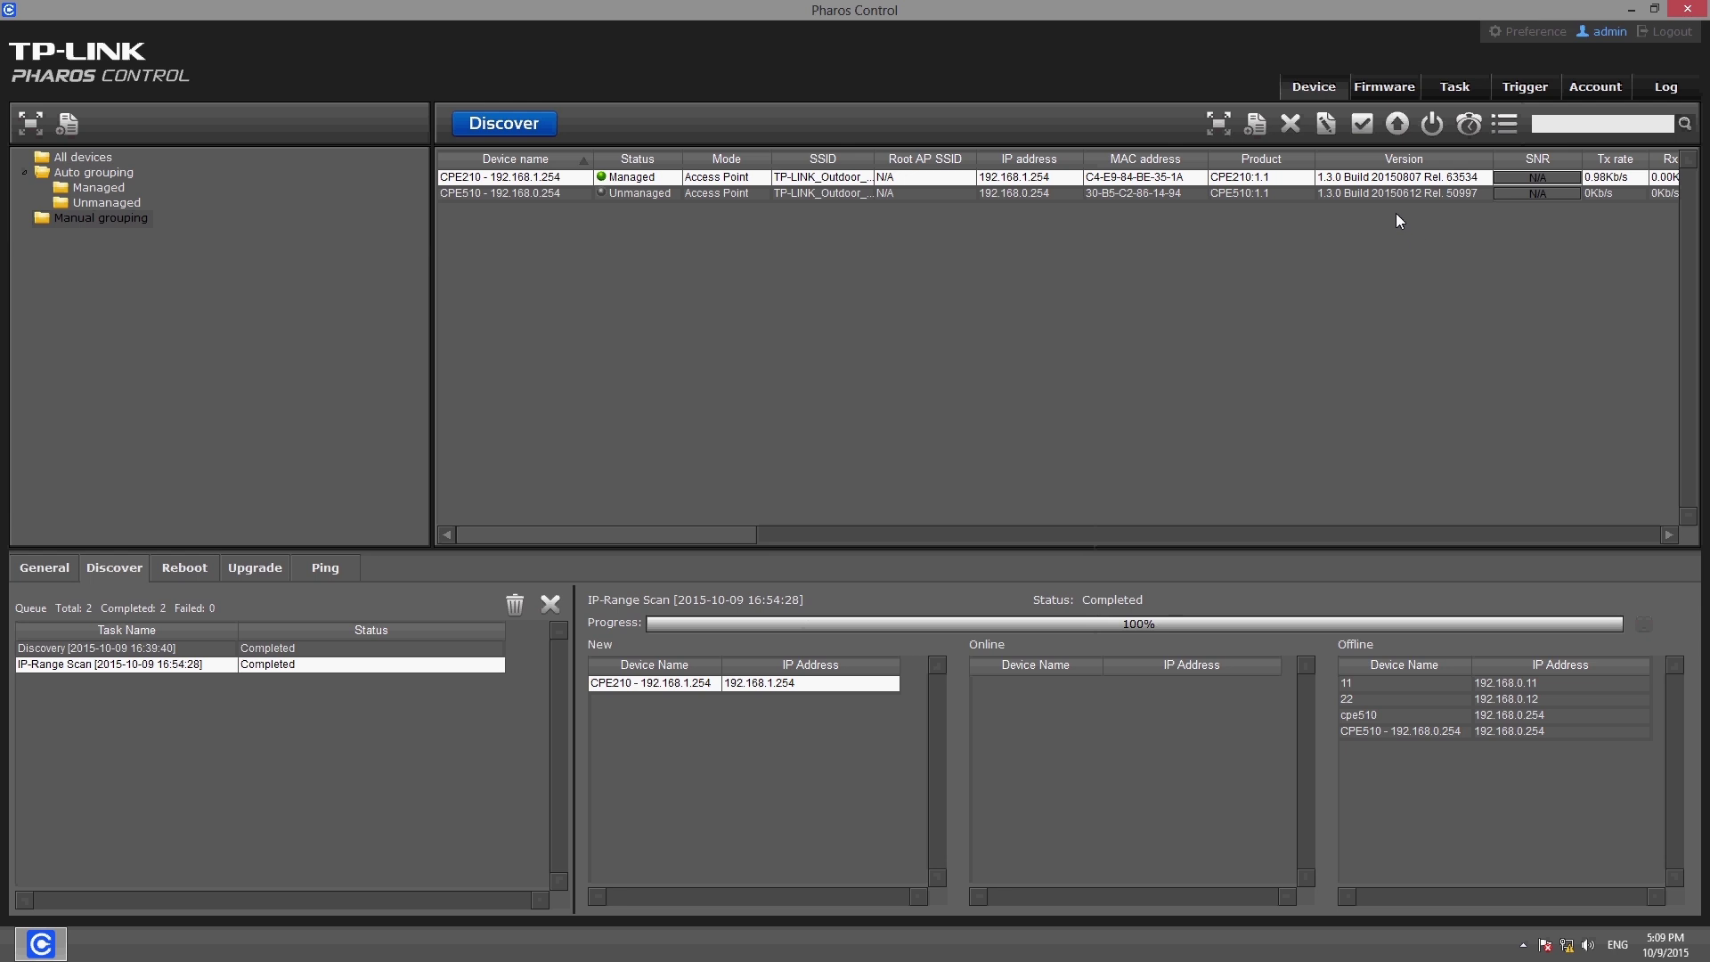
# Upgrade CPE210 with the pharos-up-ver1-2-1 firmware file to version 1.2.1
pyautogui.click(1394, 125)
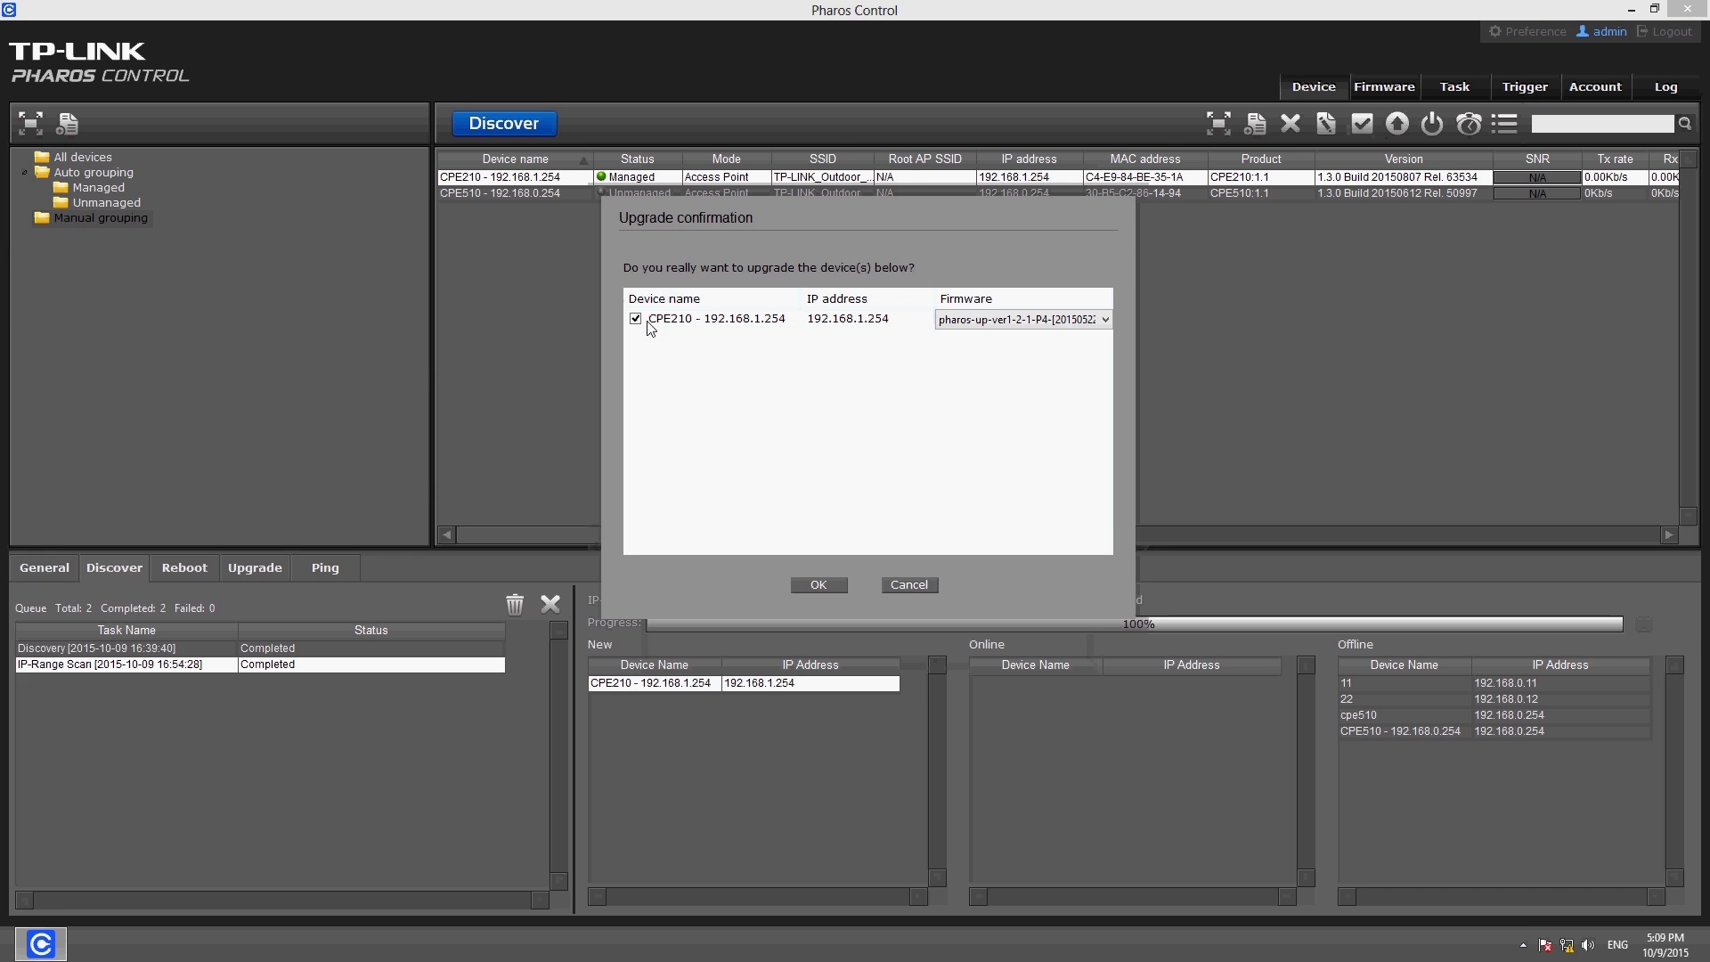
pyautogui.click(996, 322)
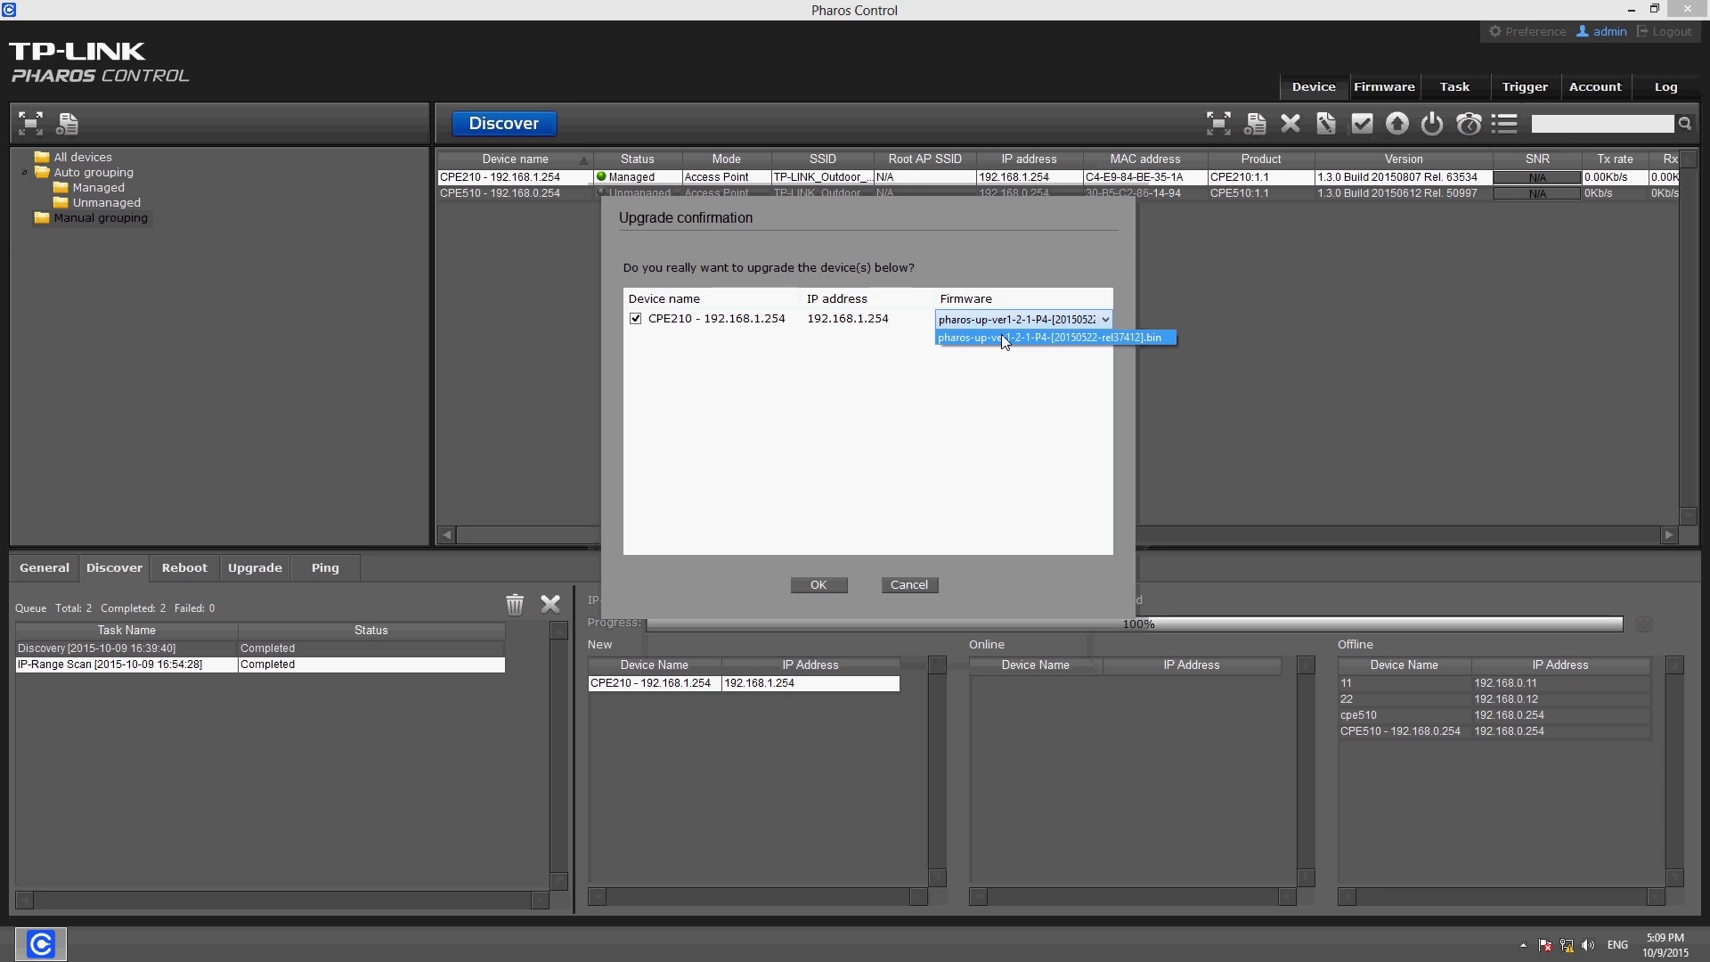
pyautogui.click(1005, 338)
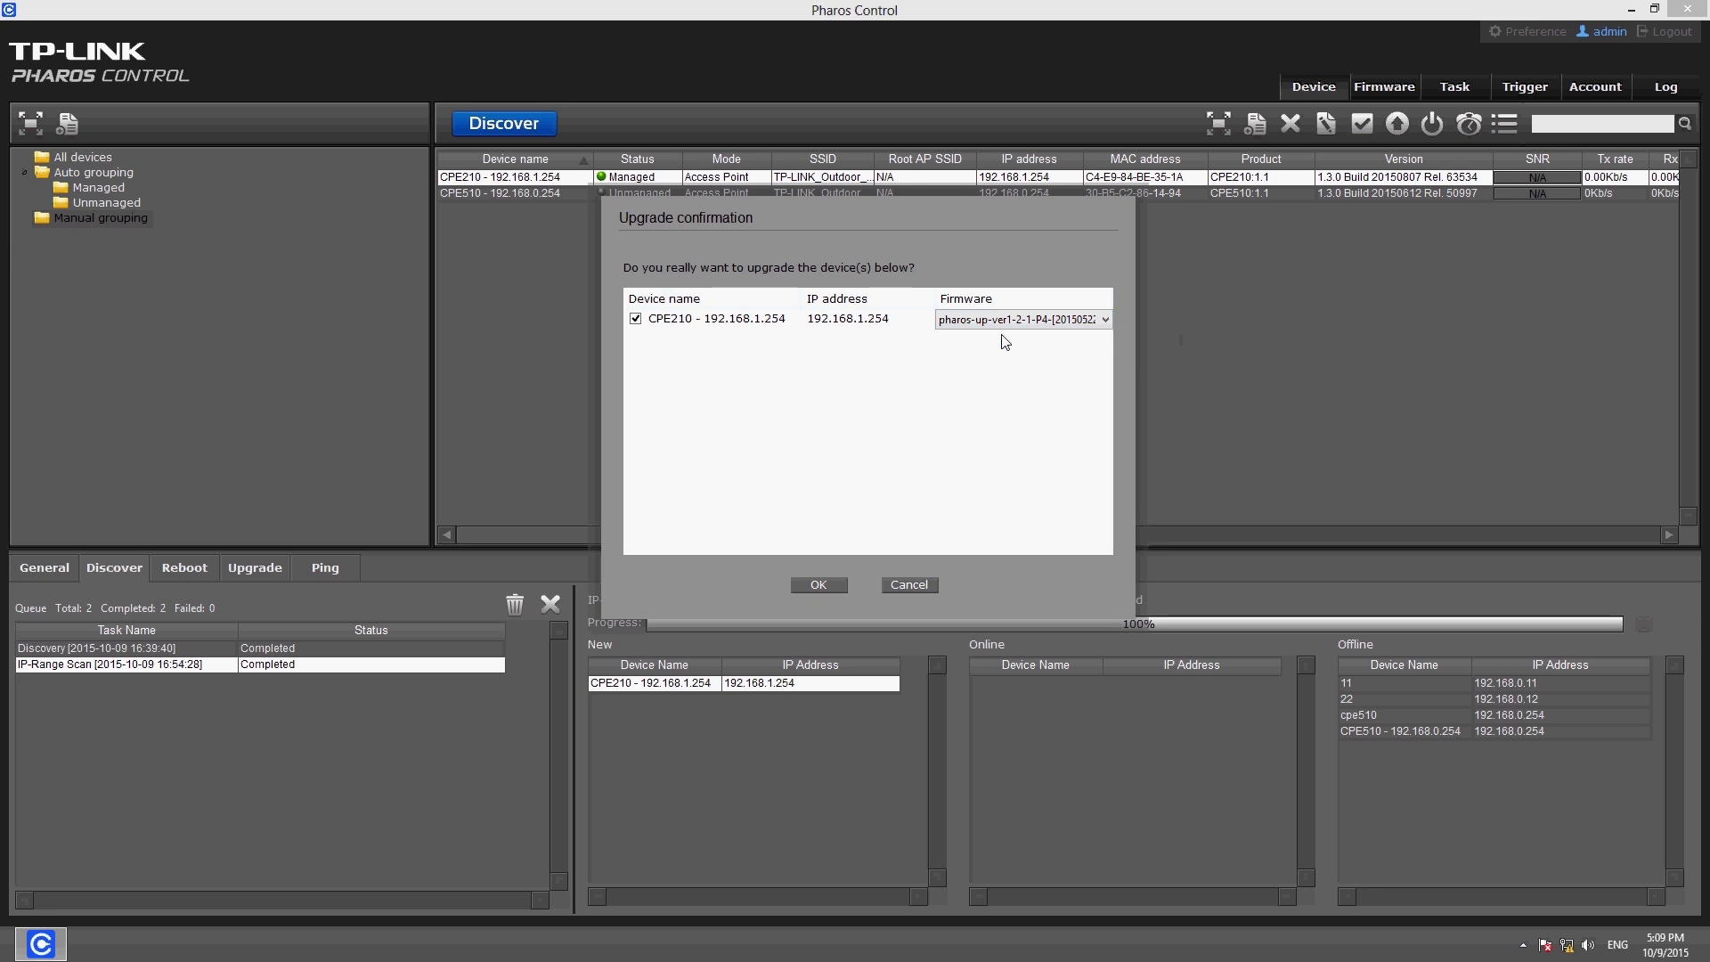
pyautogui.click(821, 584)
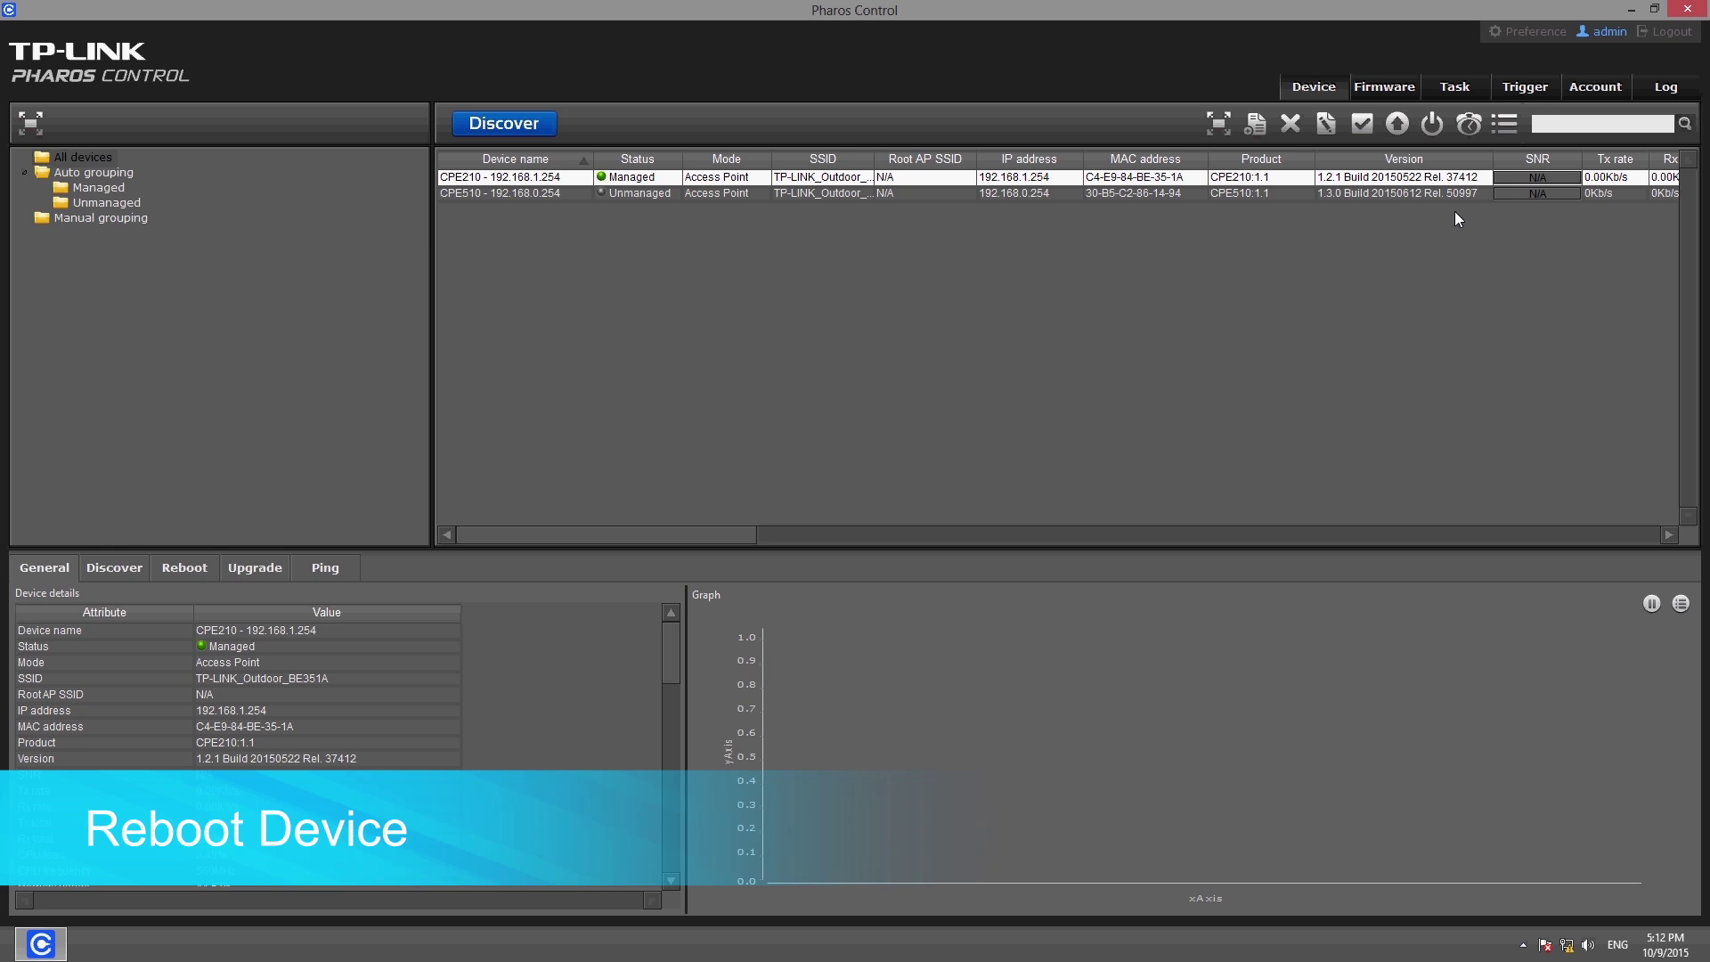
# Reboot CPE210 from the toolbar and confirm in the Reboot dialog
pyautogui.click(1435, 124)
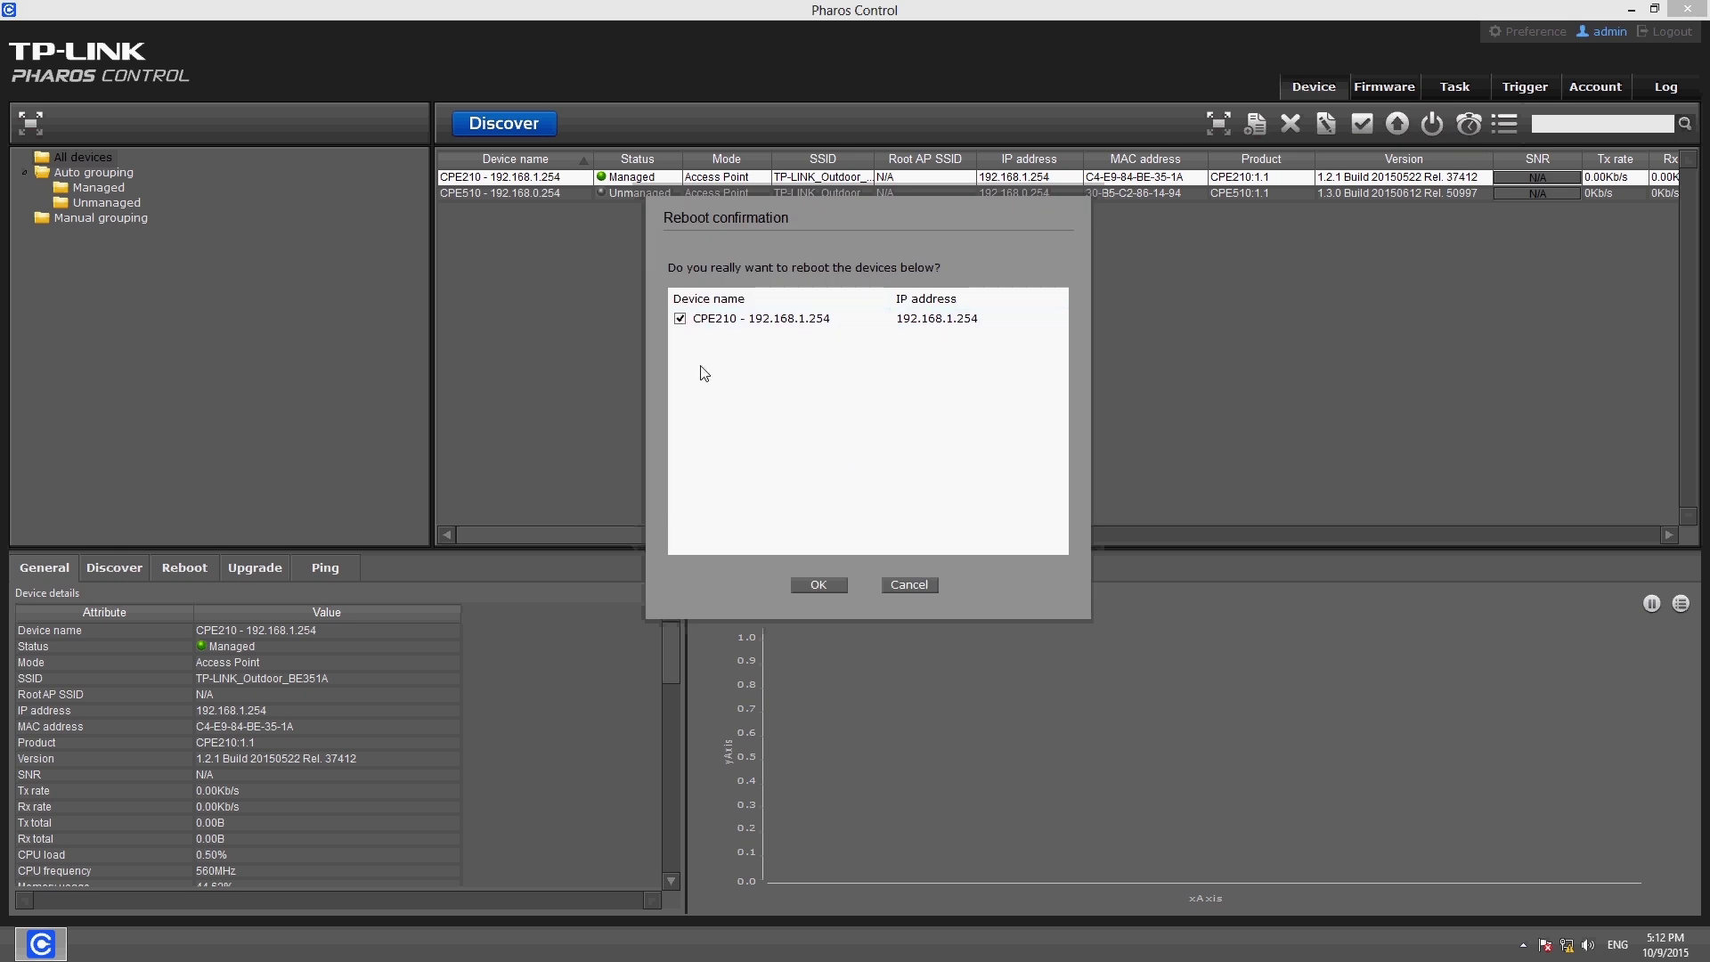
pyautogui.click(813, 587)
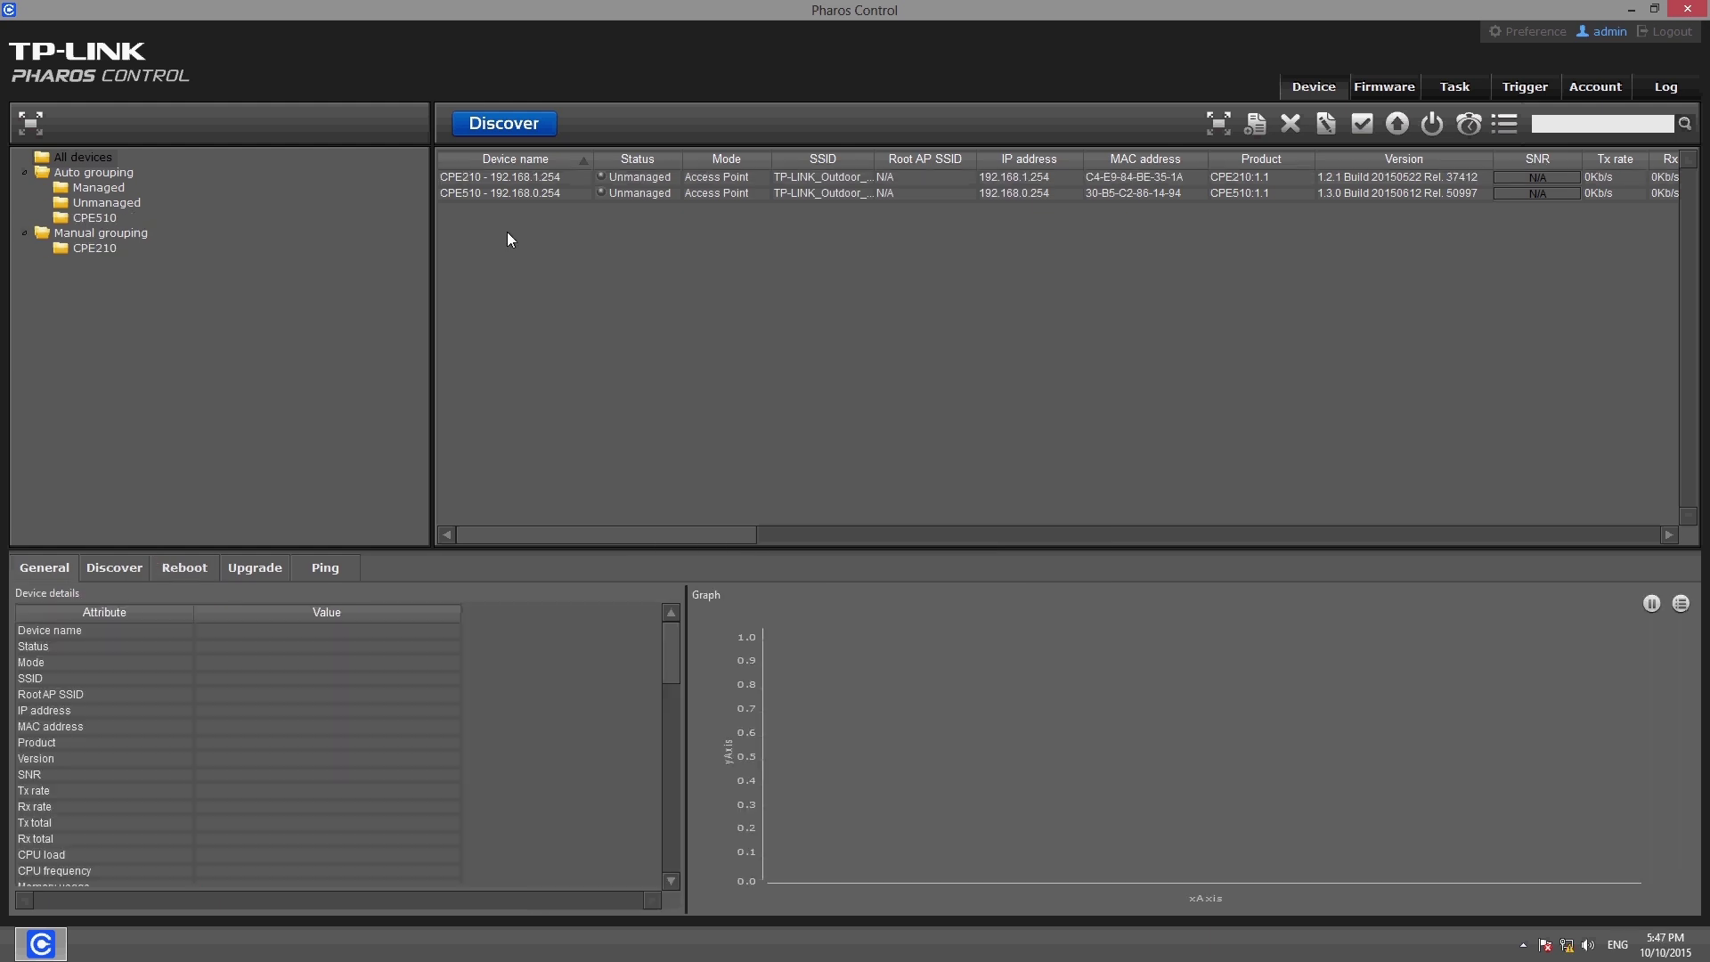
# Ping CPE510 from its right-click menu
pyautogui.click(525, 195)
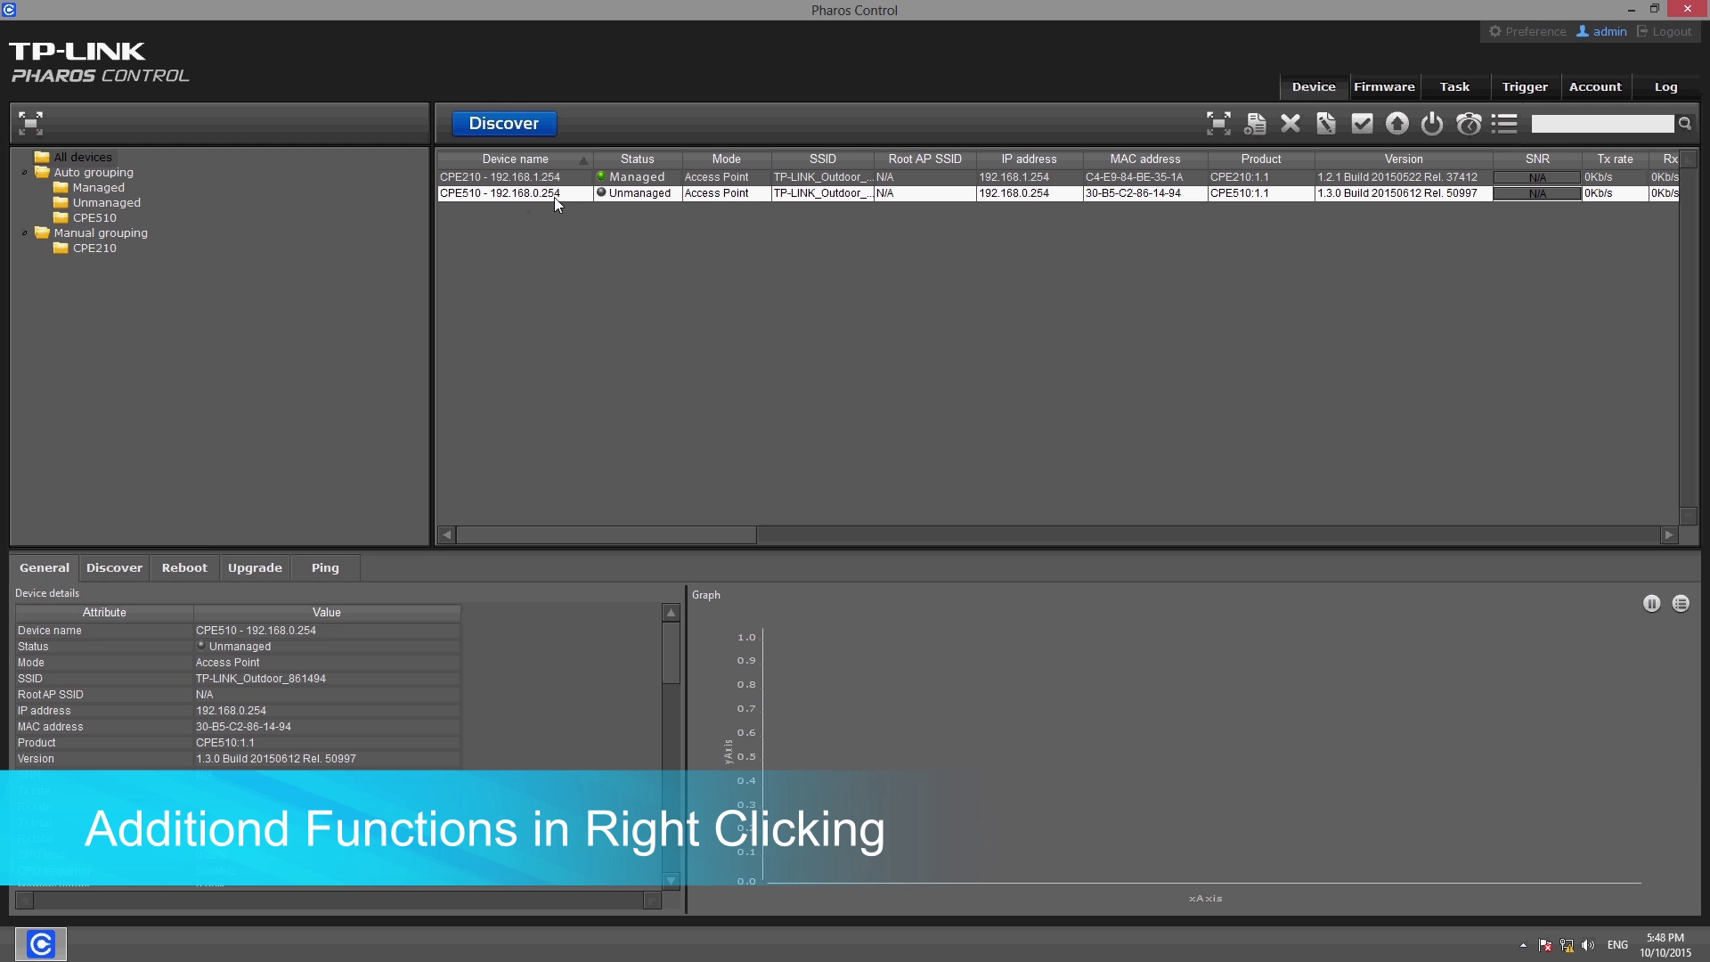
pyautogui.rightClick(554, 196)
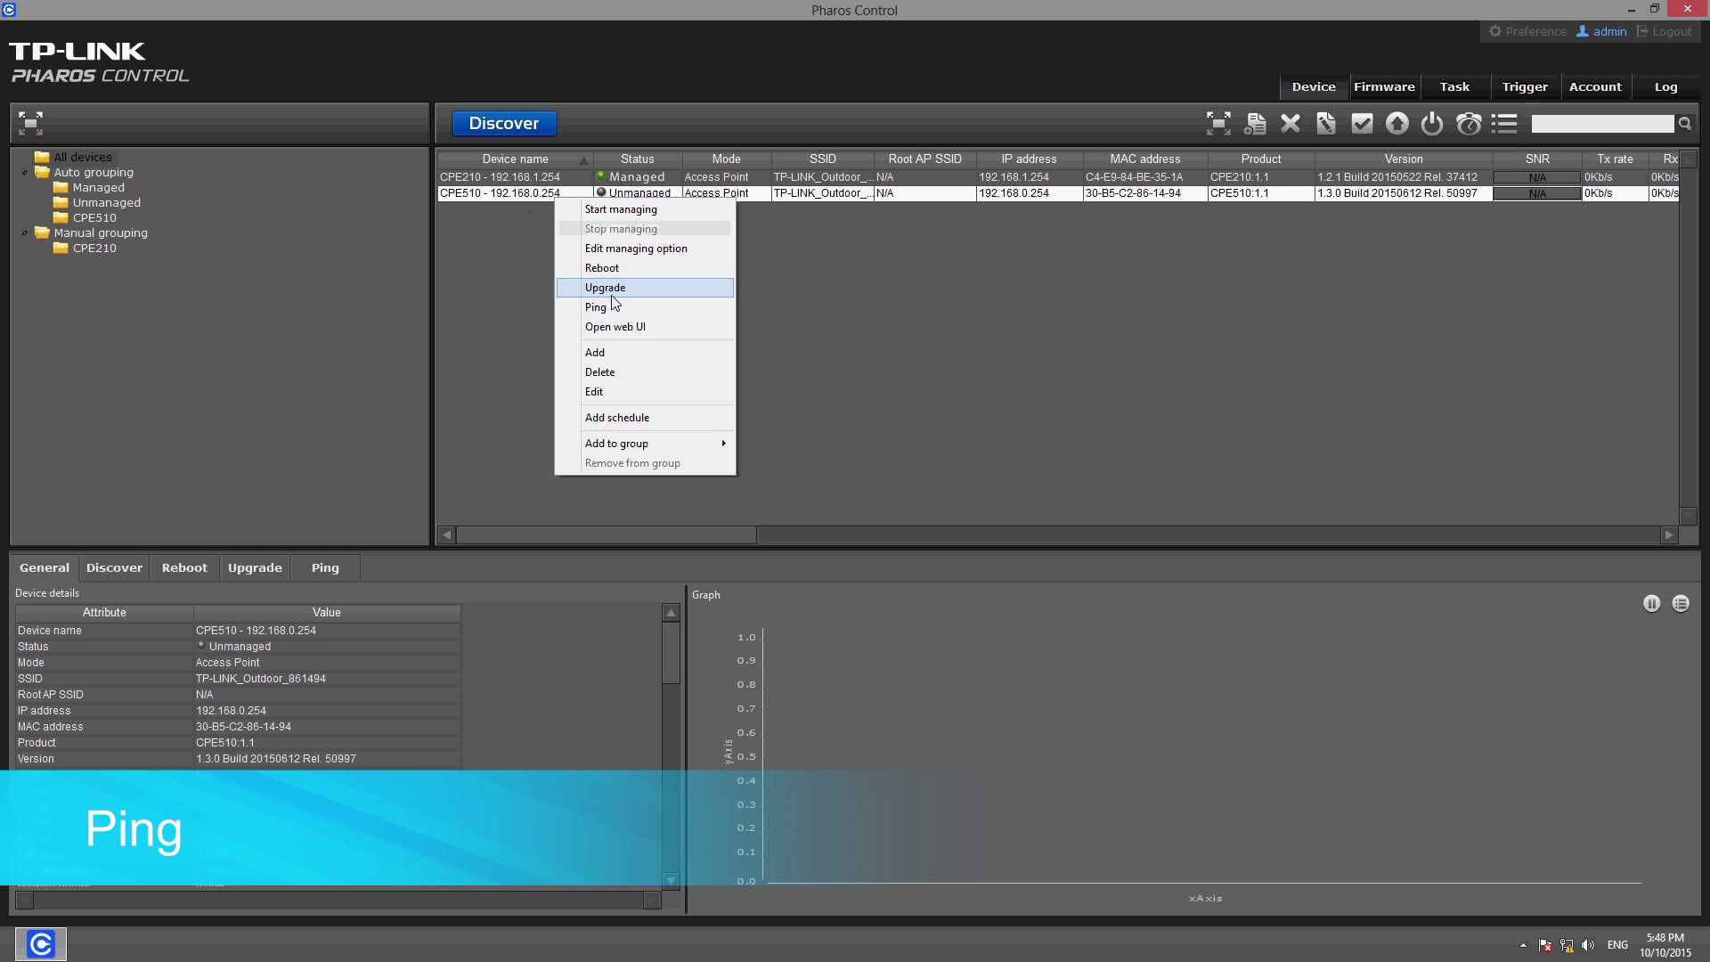
pyautogui.click(613, 308)
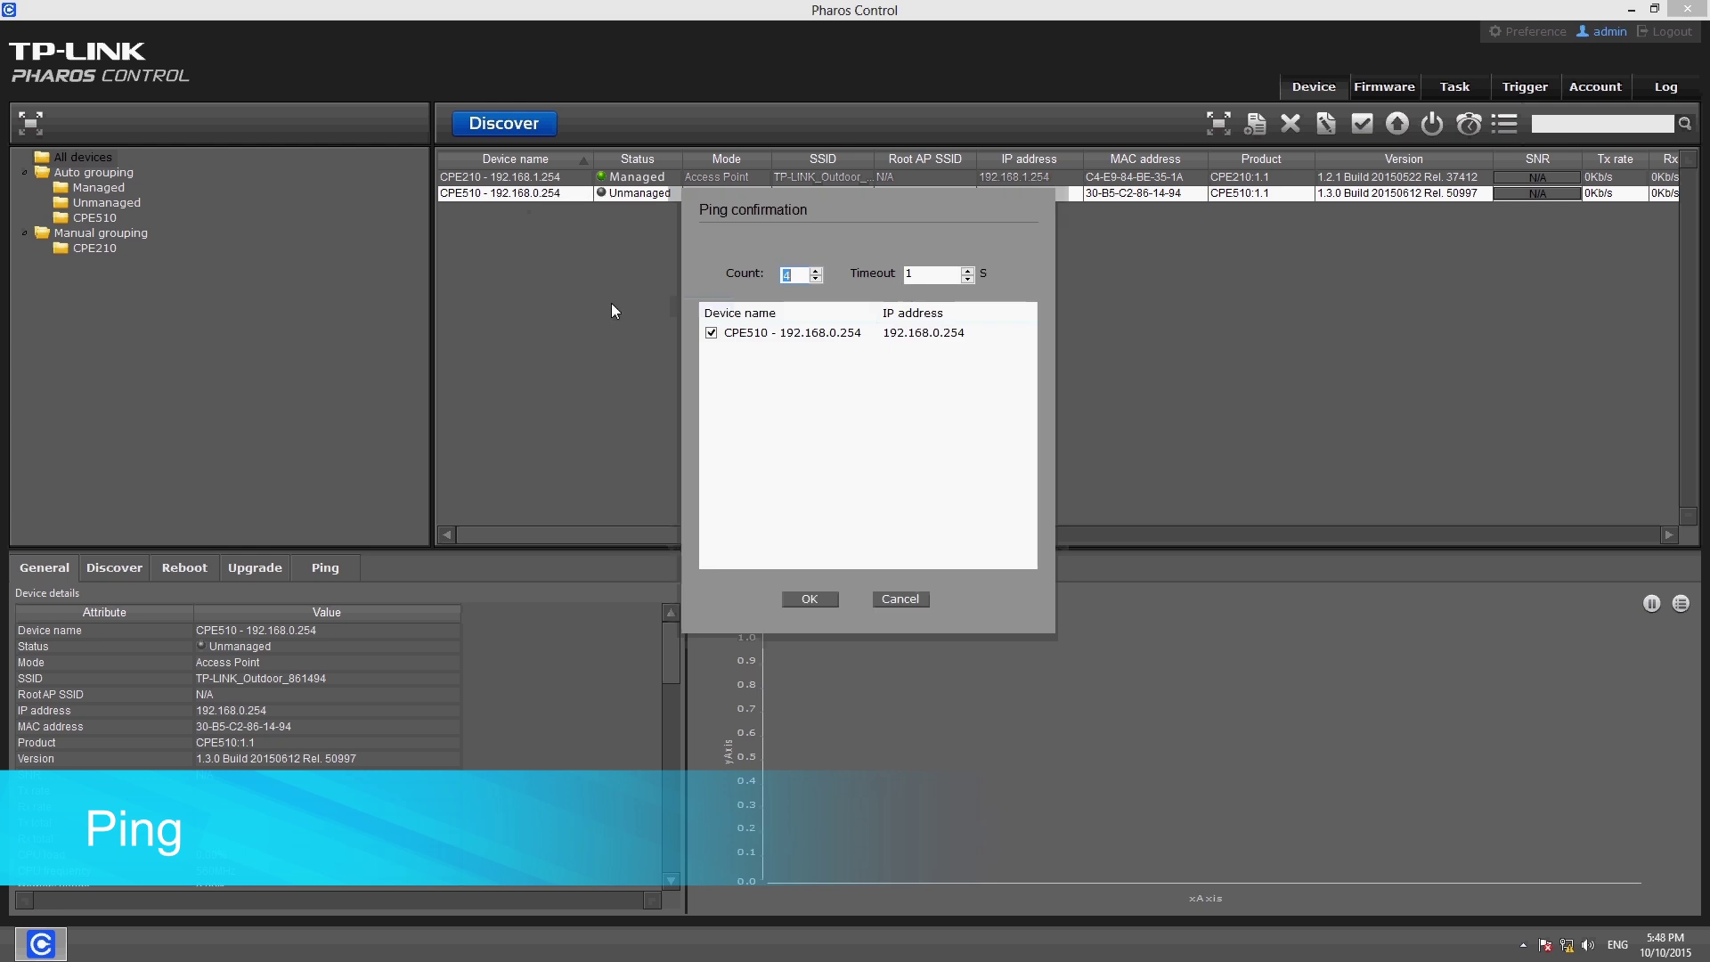
pyautogui.click(813, 599)
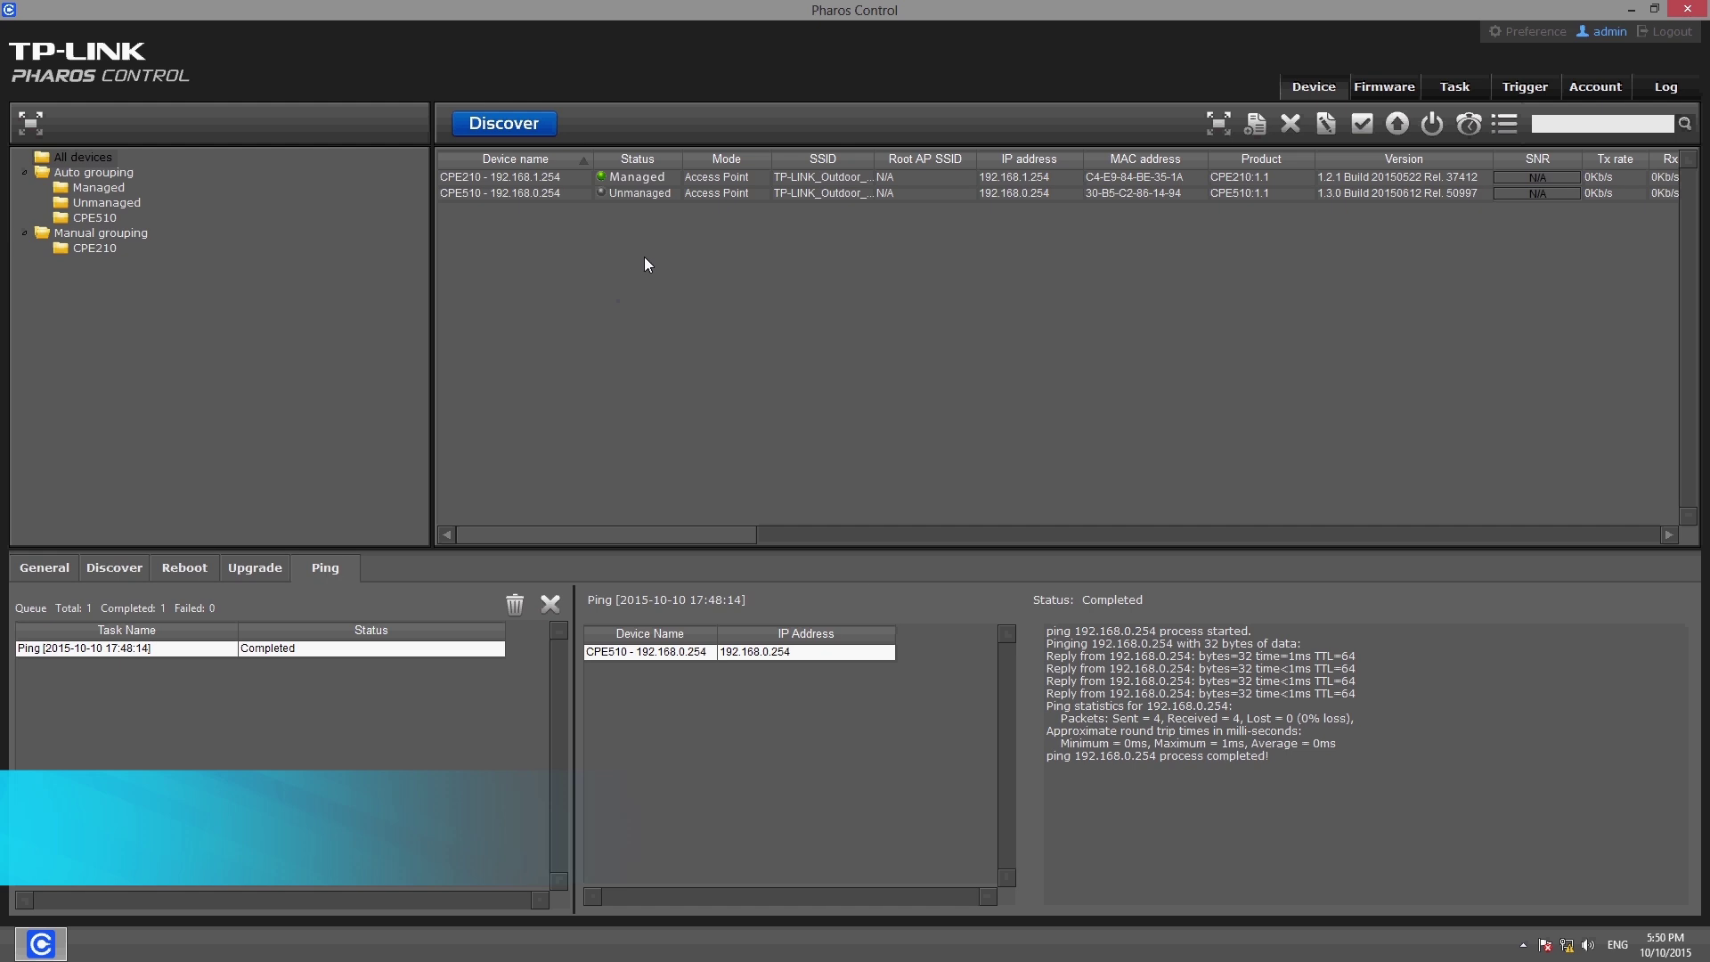
# Log into CPE510's web management page, then bring up Add to group for CPE210
pyautogui.click(645, 194)
pyautogui.rightClick(647, 198)
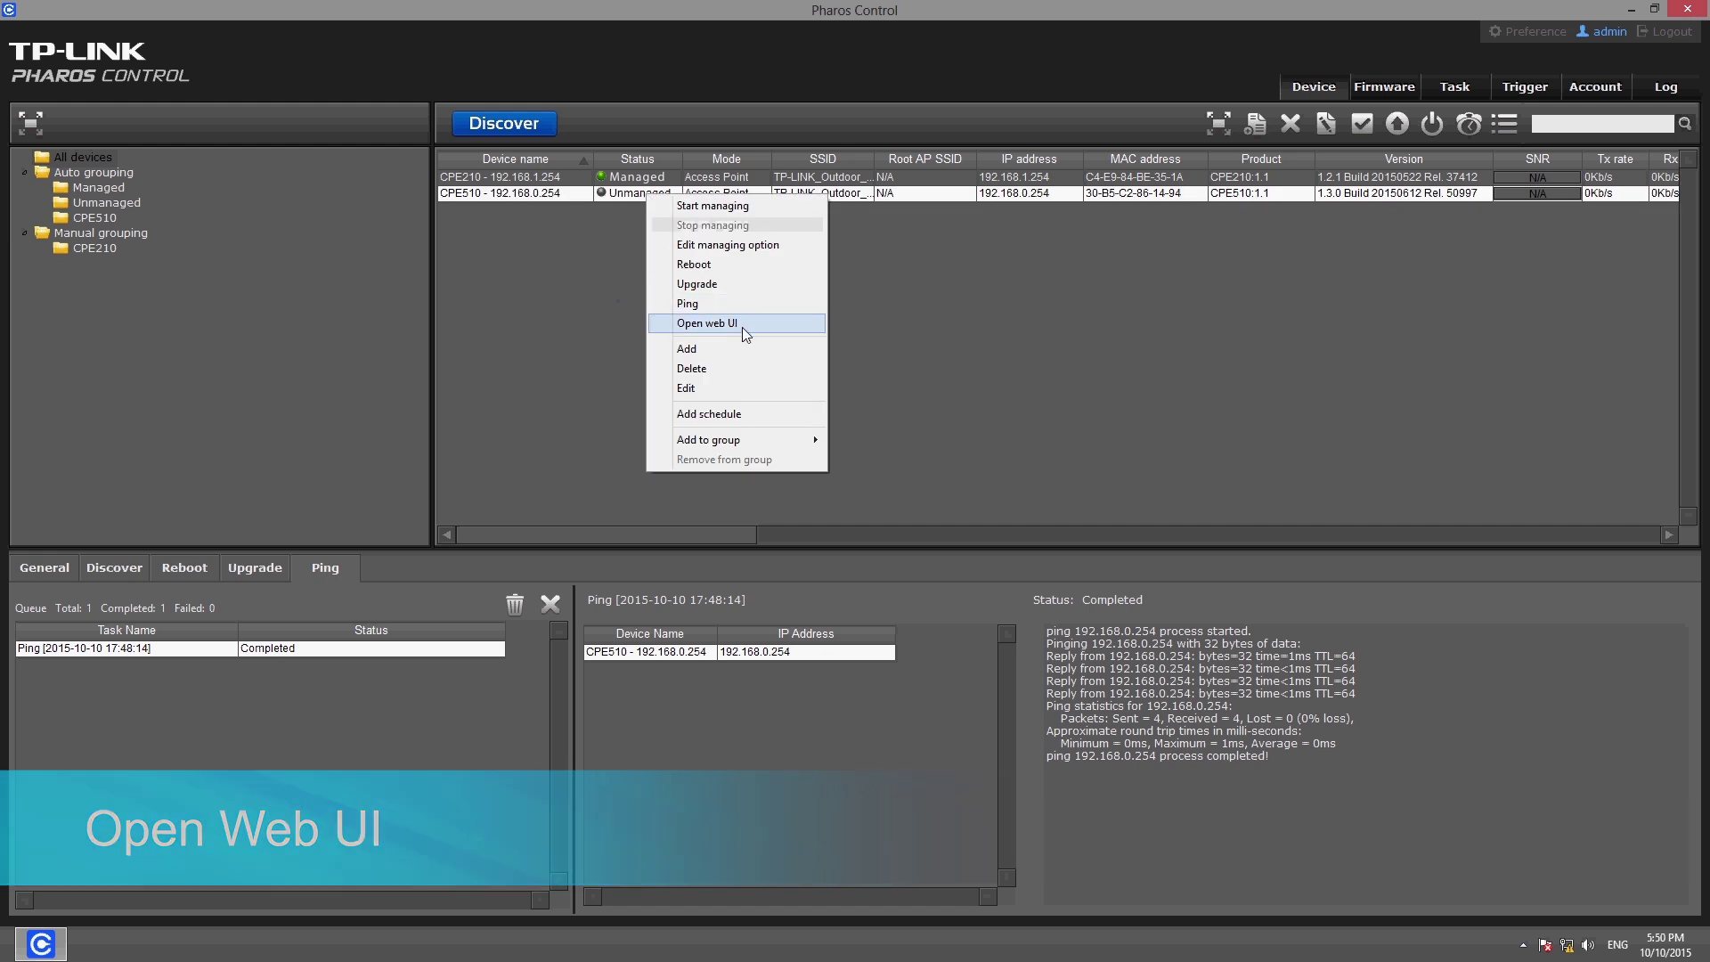
pyautogui.click(745, 324)
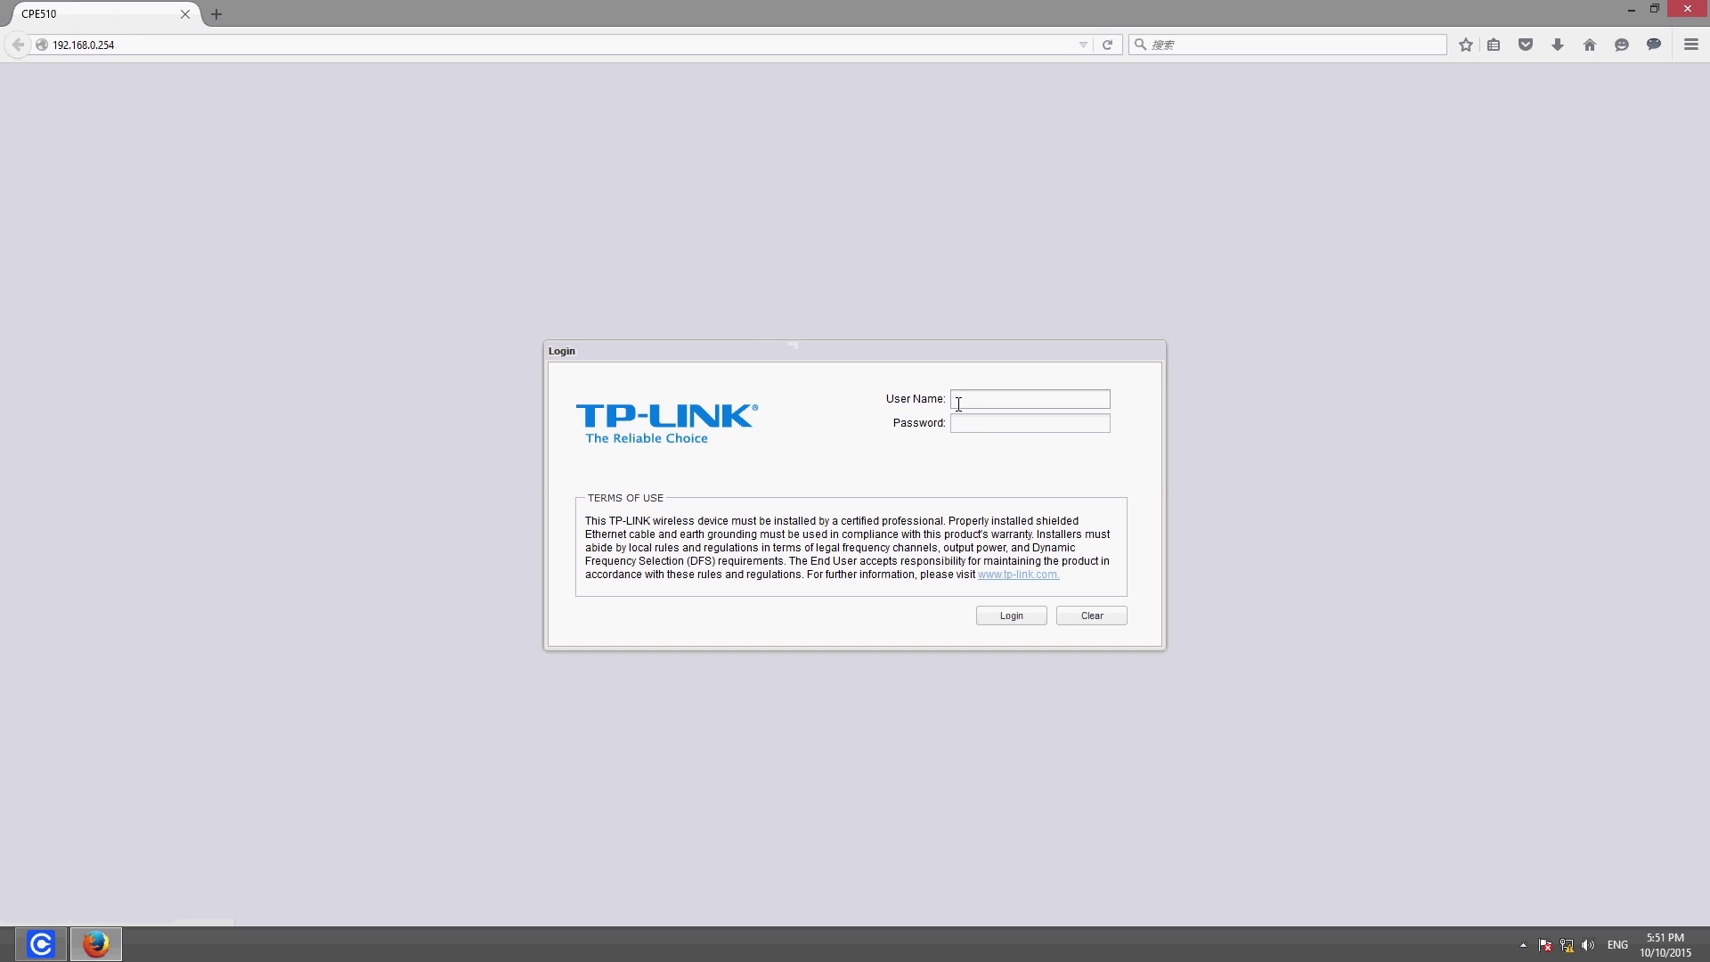
pyautogui.click(959, 404)
pyautogui.write('admin')
pyautogui.click(987, 430)
pyautogui.write('admin')
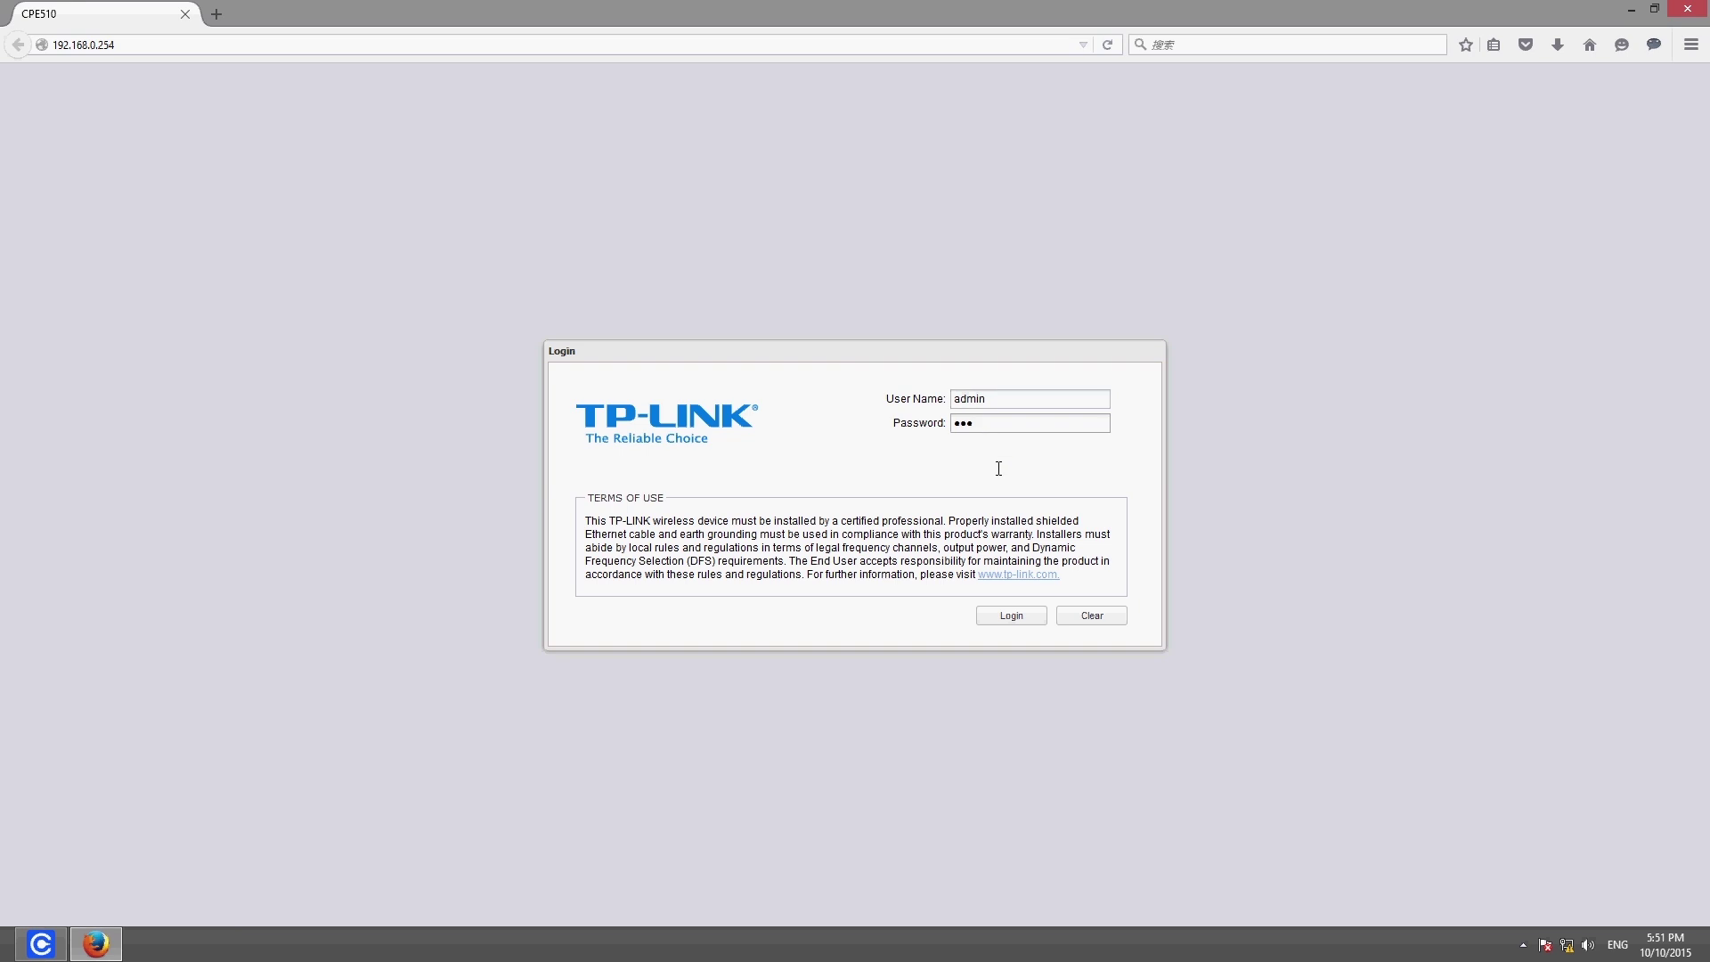
pyautogui.click(1004, 616)
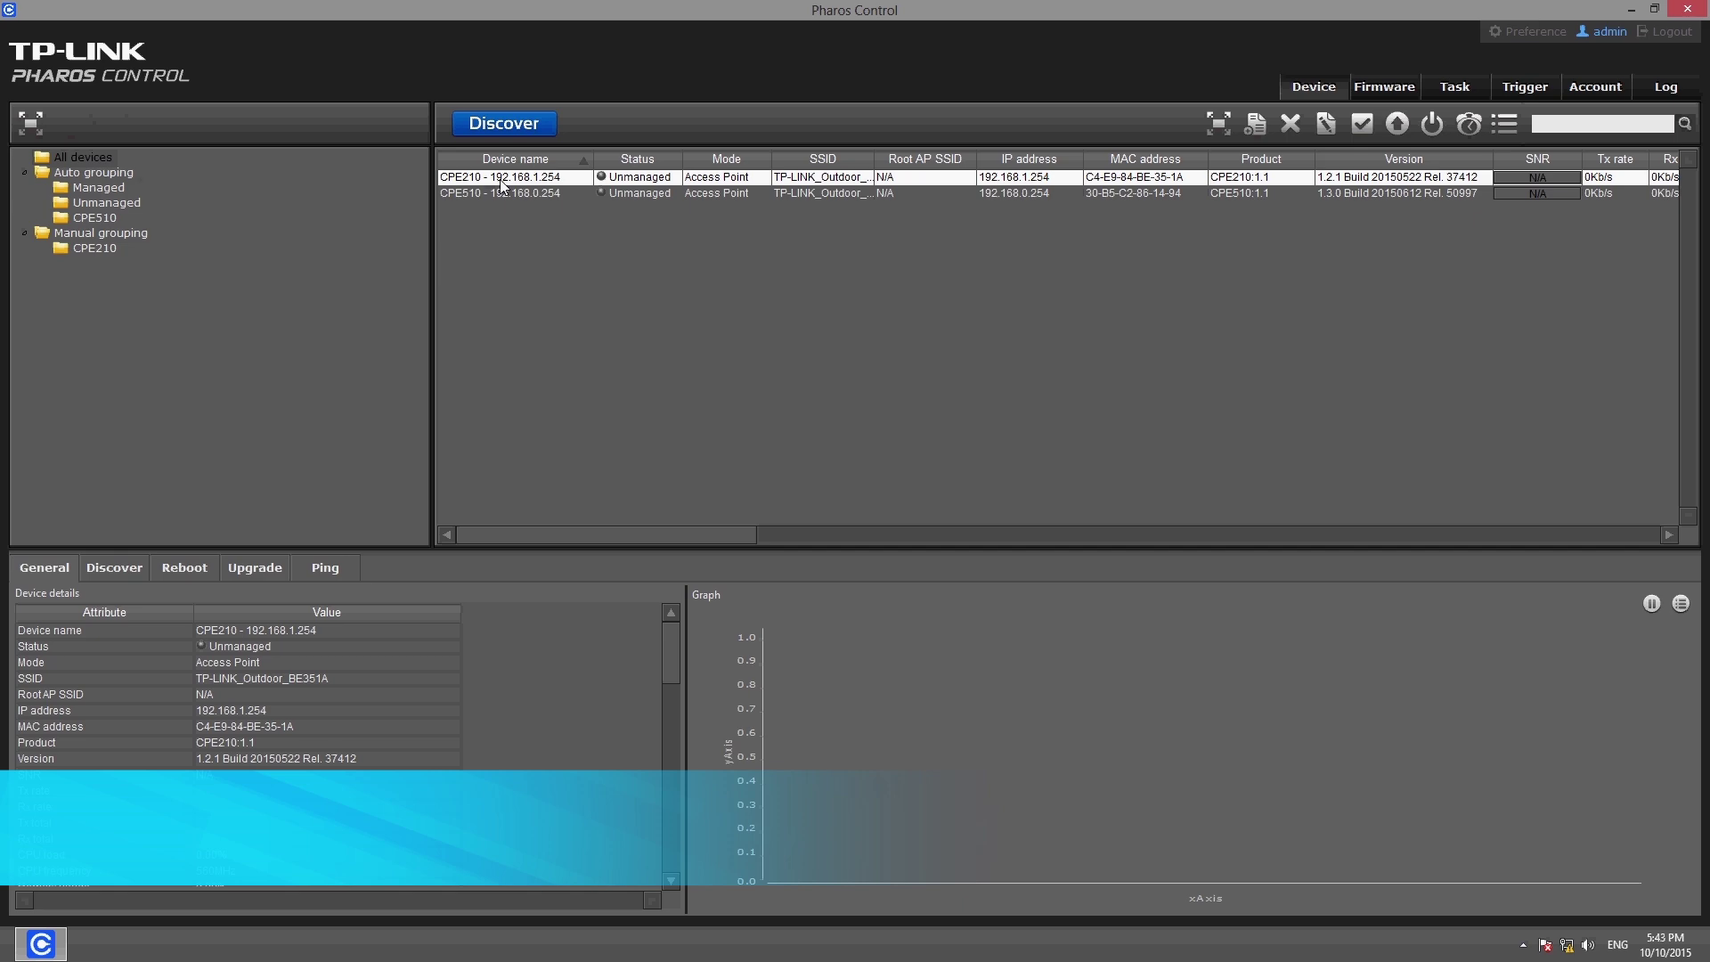
pyautogui.rightClick(502, 185)
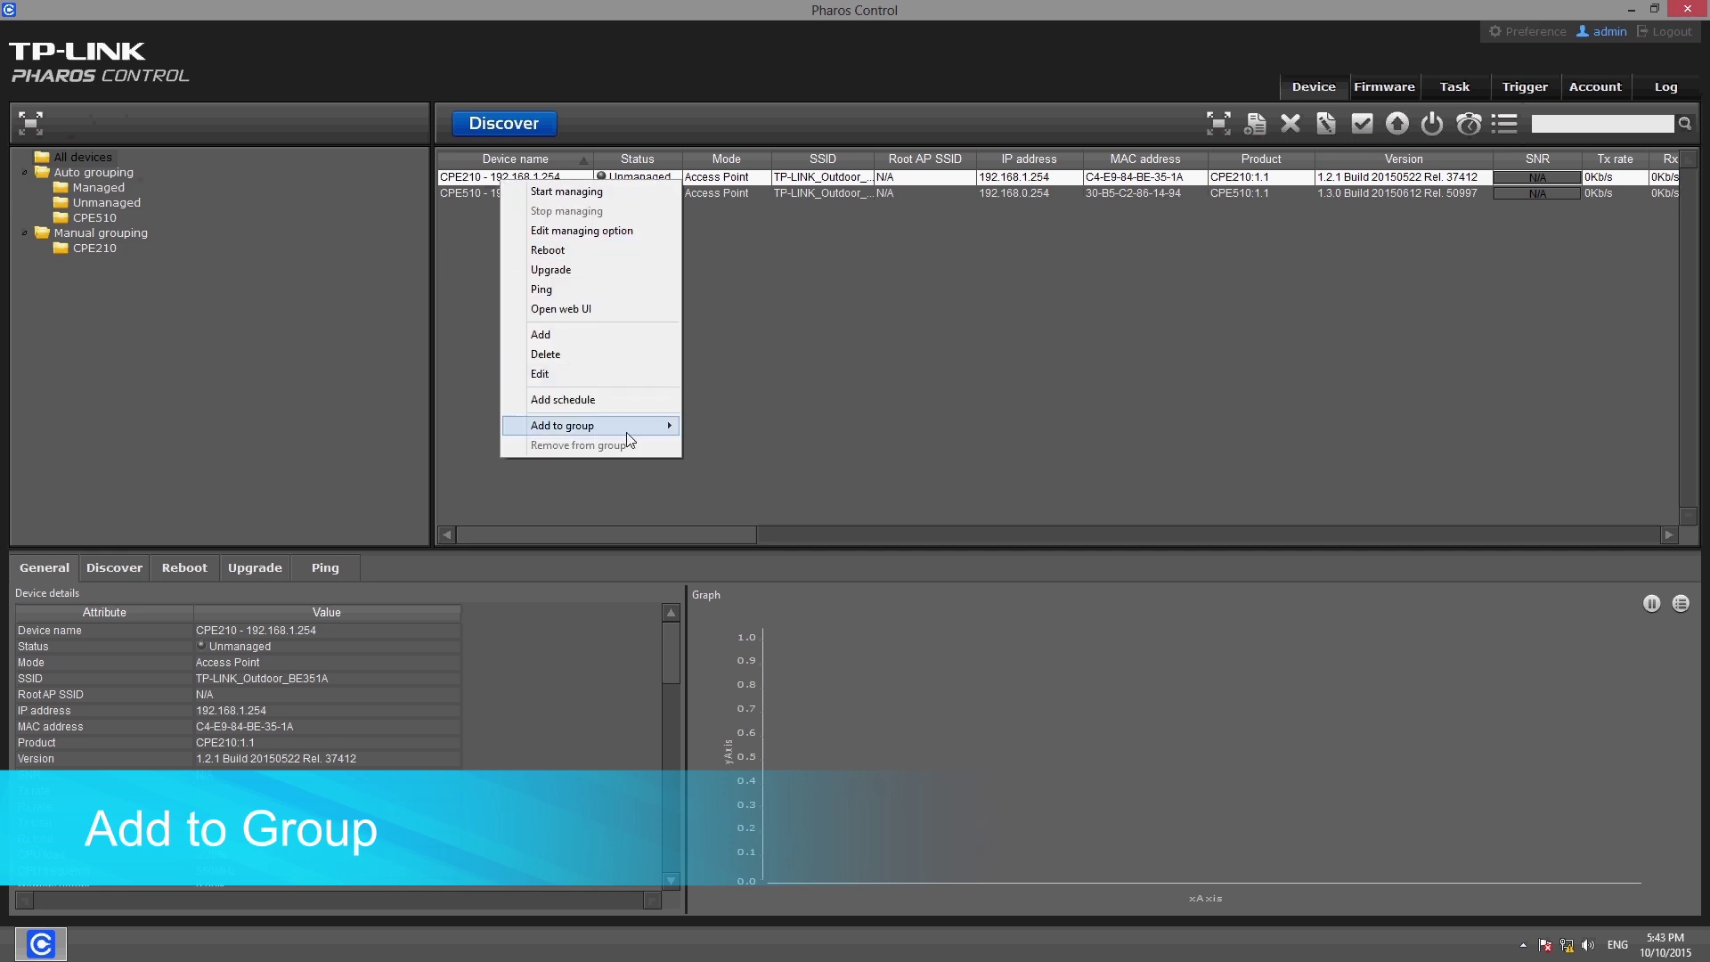
pyautogui.moveTo(629, 433)
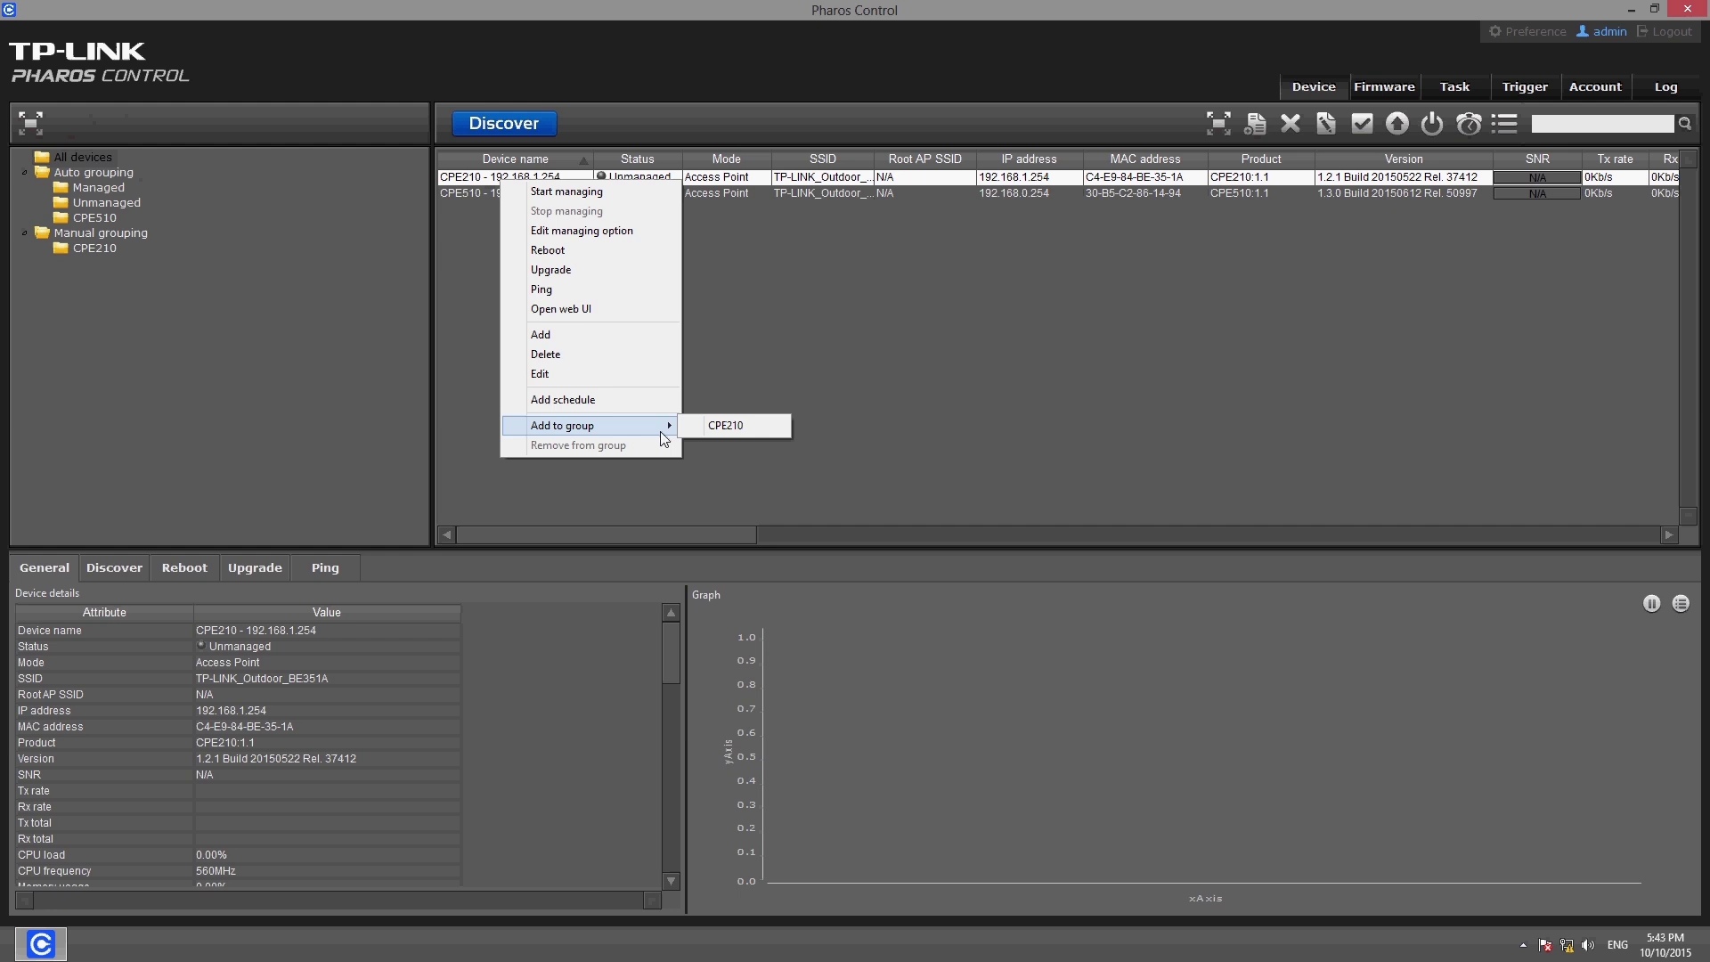